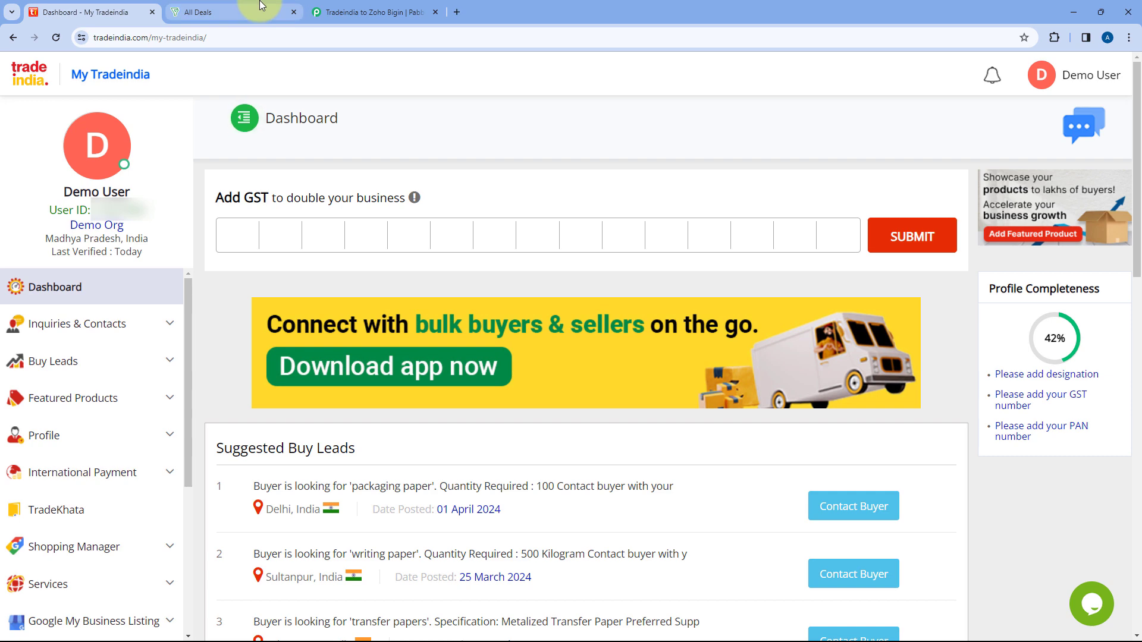
Look over the deals in the Zoho Bigin sales pipeline and compare with the Tradeindia dashboard.
left_click(256, 11)
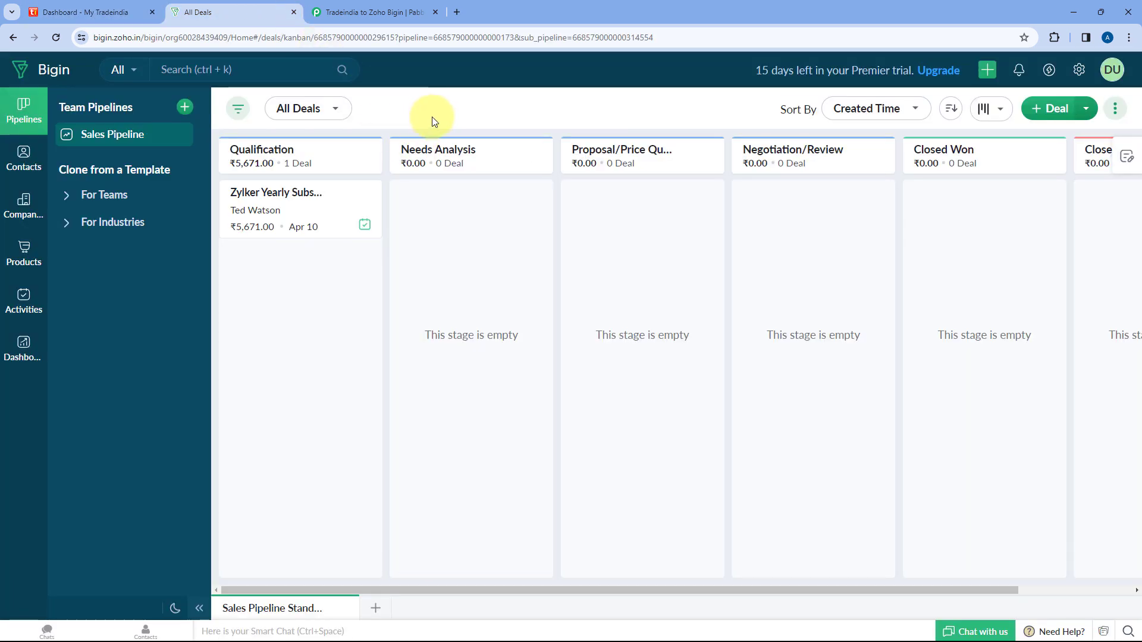
left_click(108, 7)
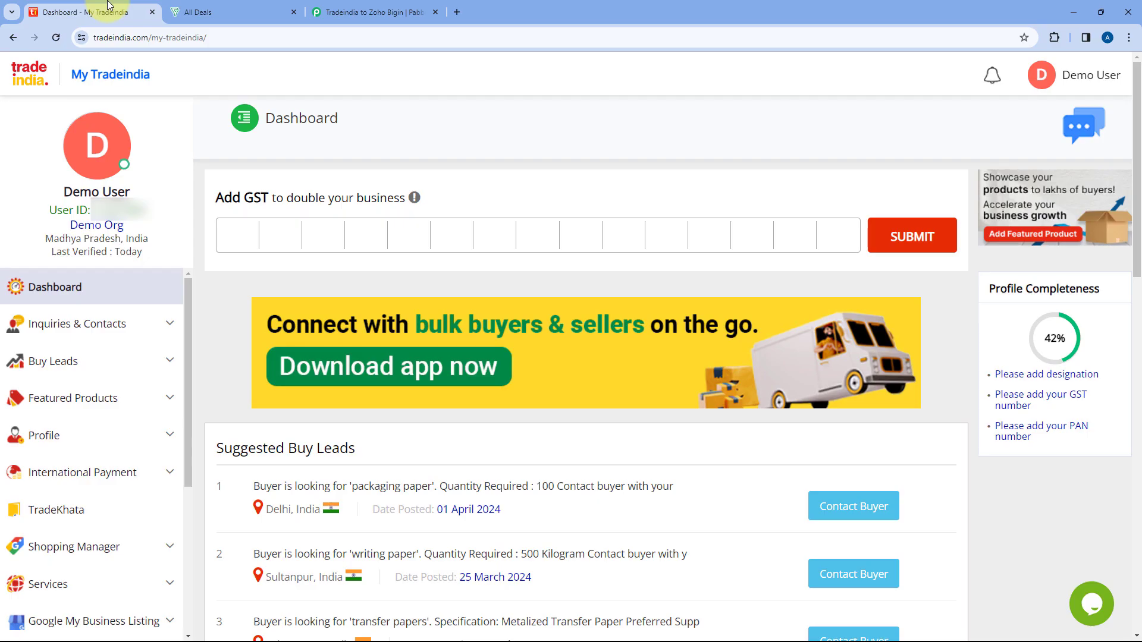
left_click(222, 9)
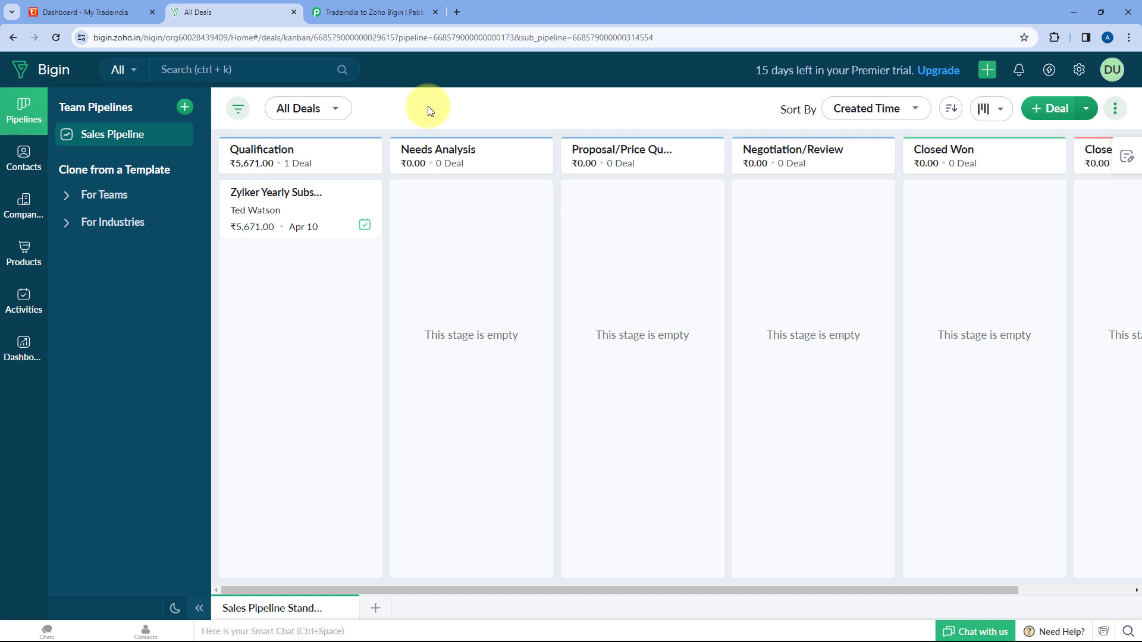
Go to pabbly.com/connect in a new browser tab, sign in, and access the Pabbly Connect dashboard.
left_click(456, 11)
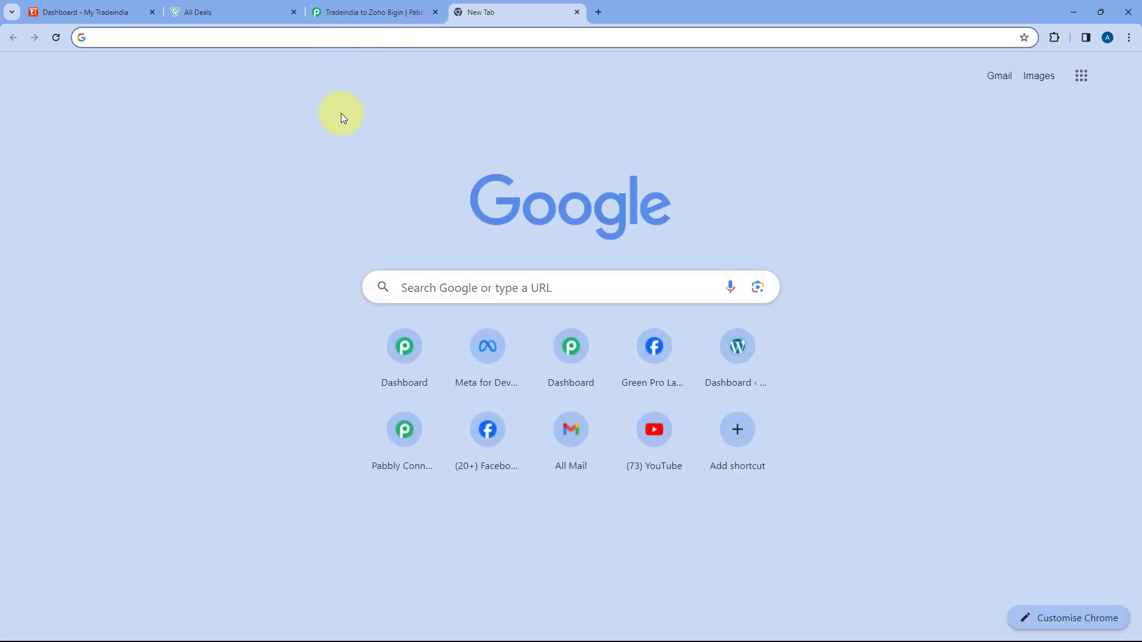
type("pab")
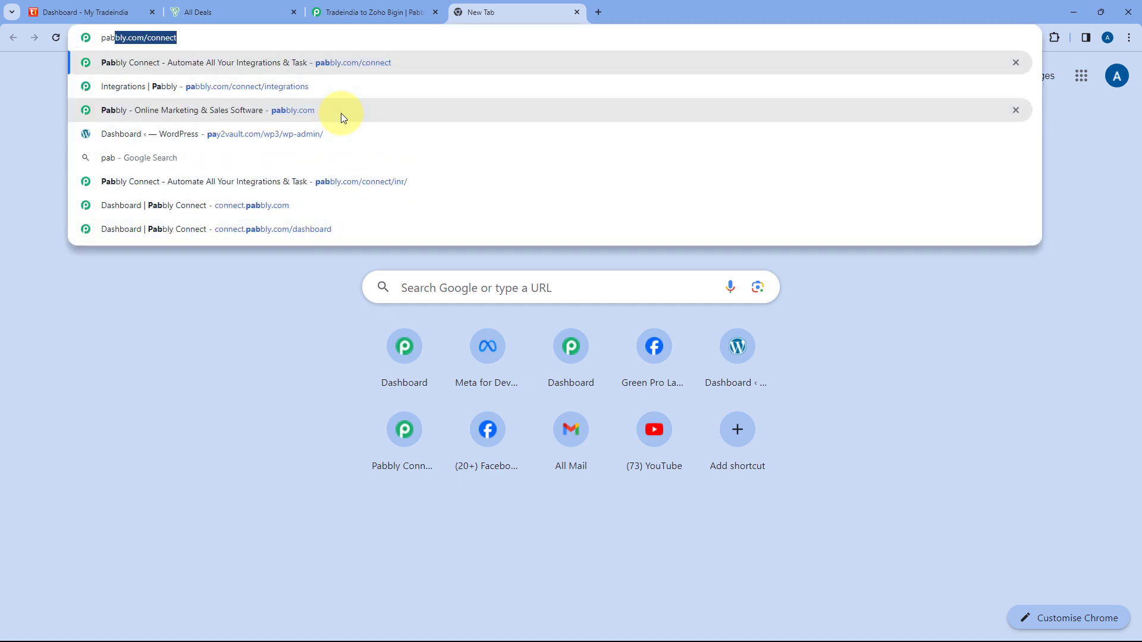
type("bly.com/connec")
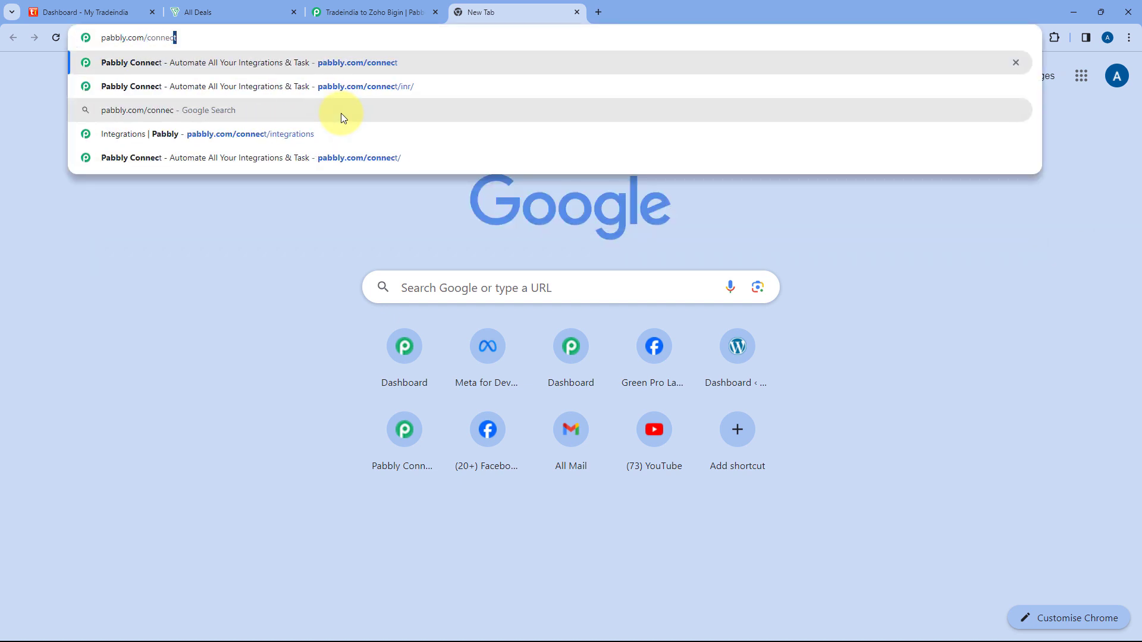
key("Return")
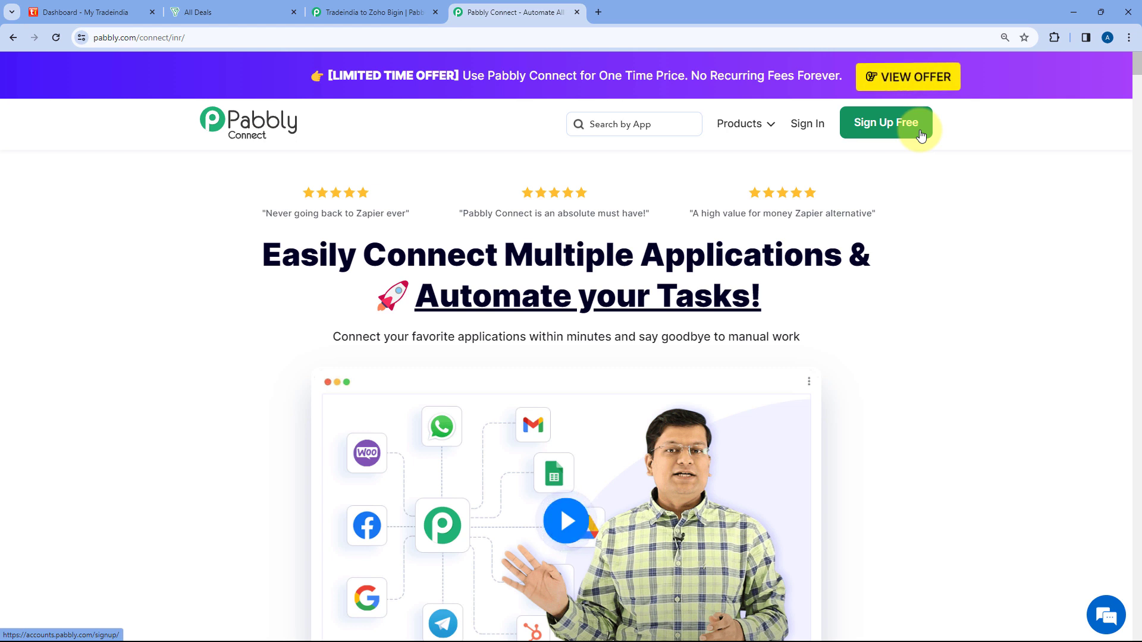
left_click(804, 130)
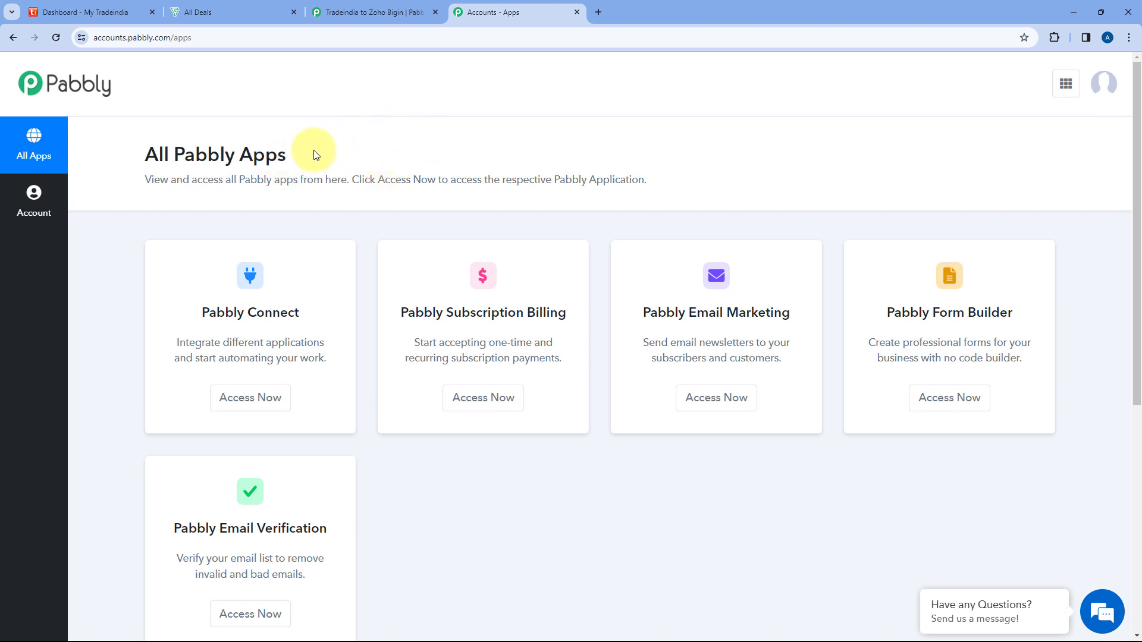
left_click(255, 400)
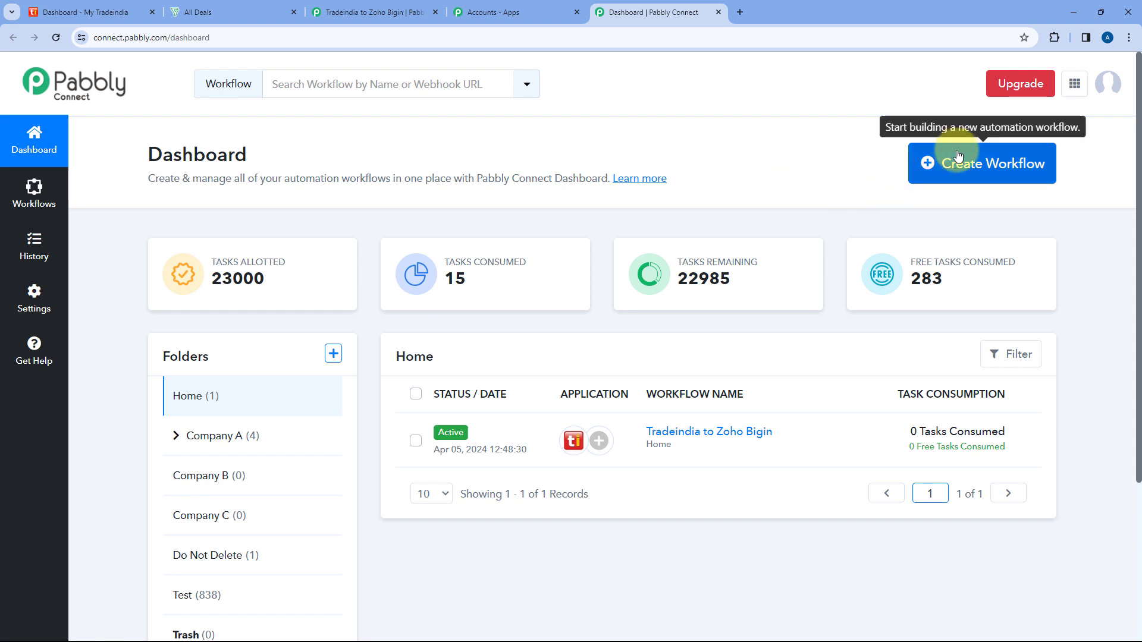
left_click(968, 171)
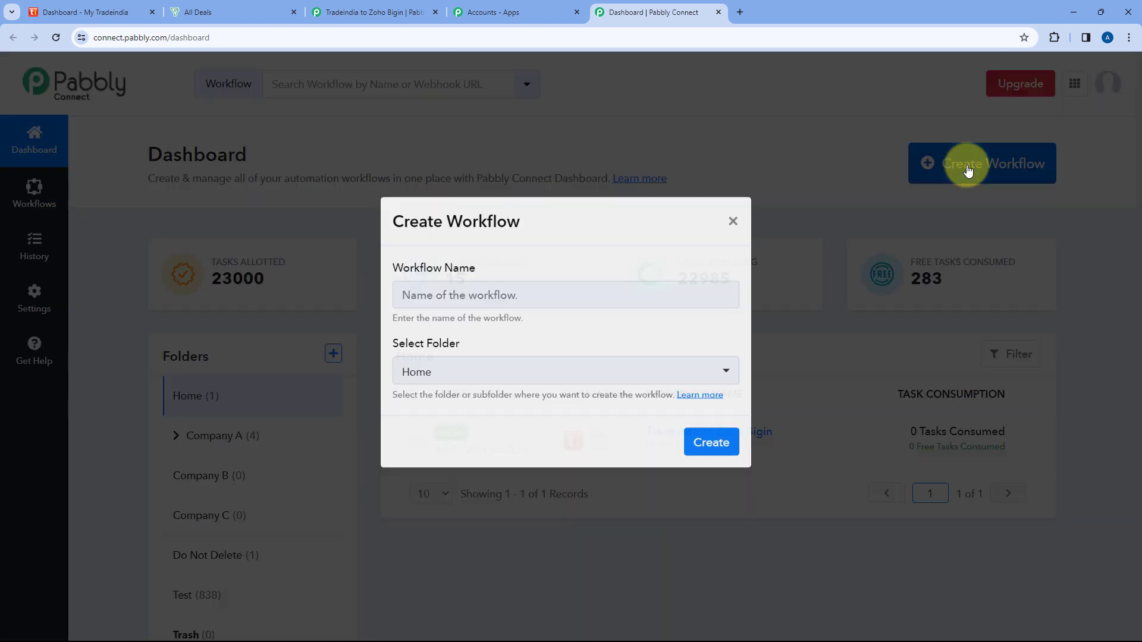
left_click(596, 318)
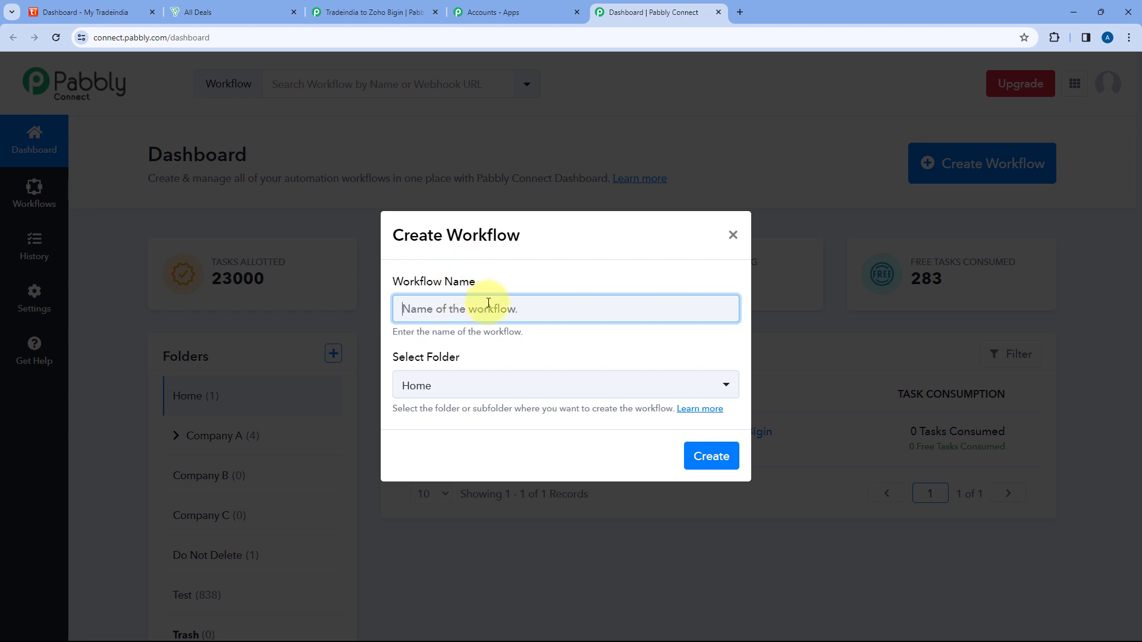
left_click(733, 235)
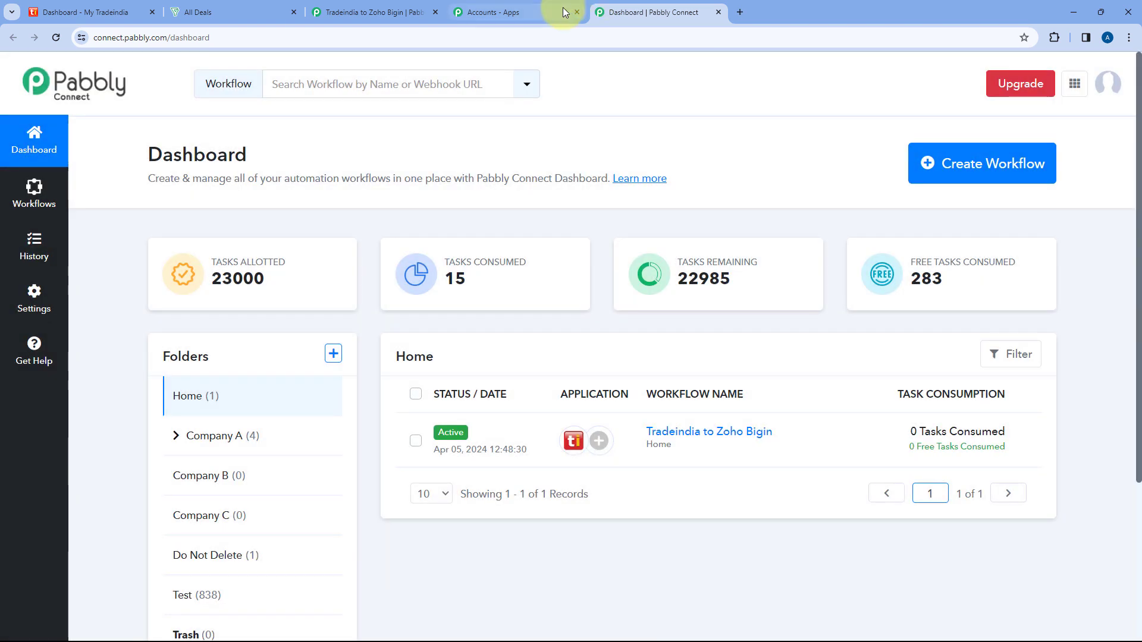
Return to the Tradeindia to Zoho Bigin workflow, closing the extra Pabbly tabs, and expand its Tradeindia trigger.
left_click(416, 8)
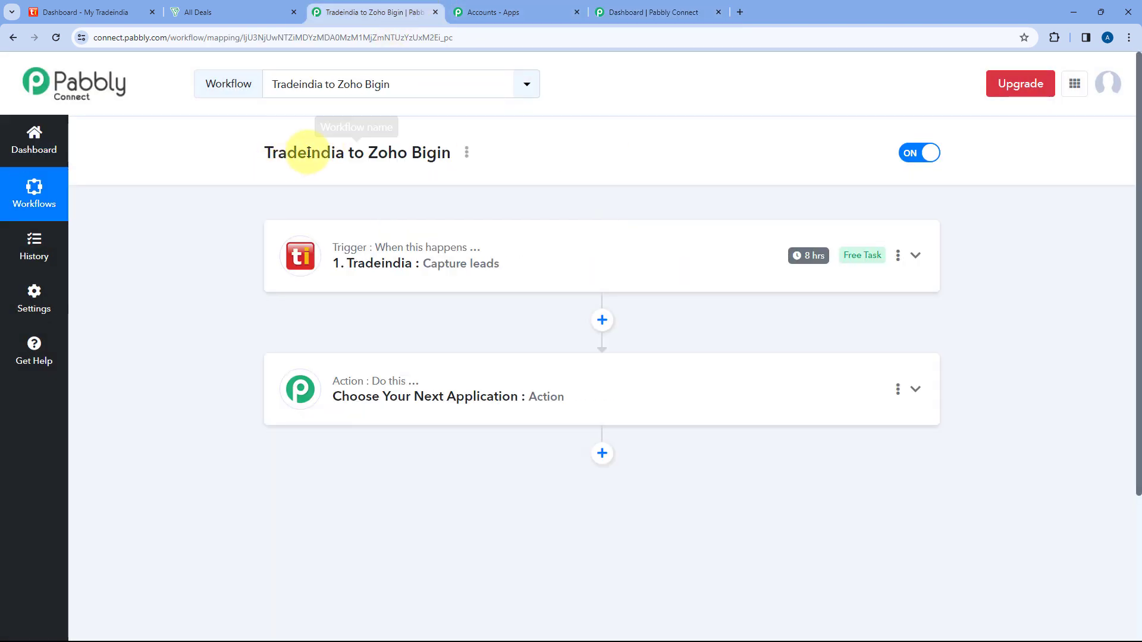
left_click(576, 13)
left_click(577, 12)
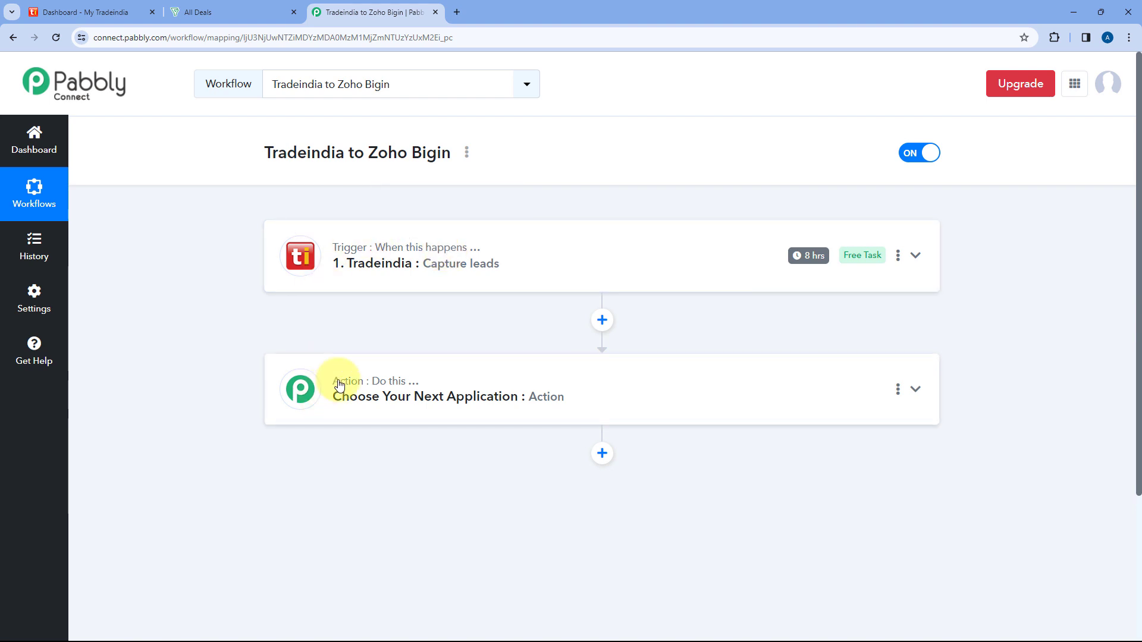
left_click(545, 258)
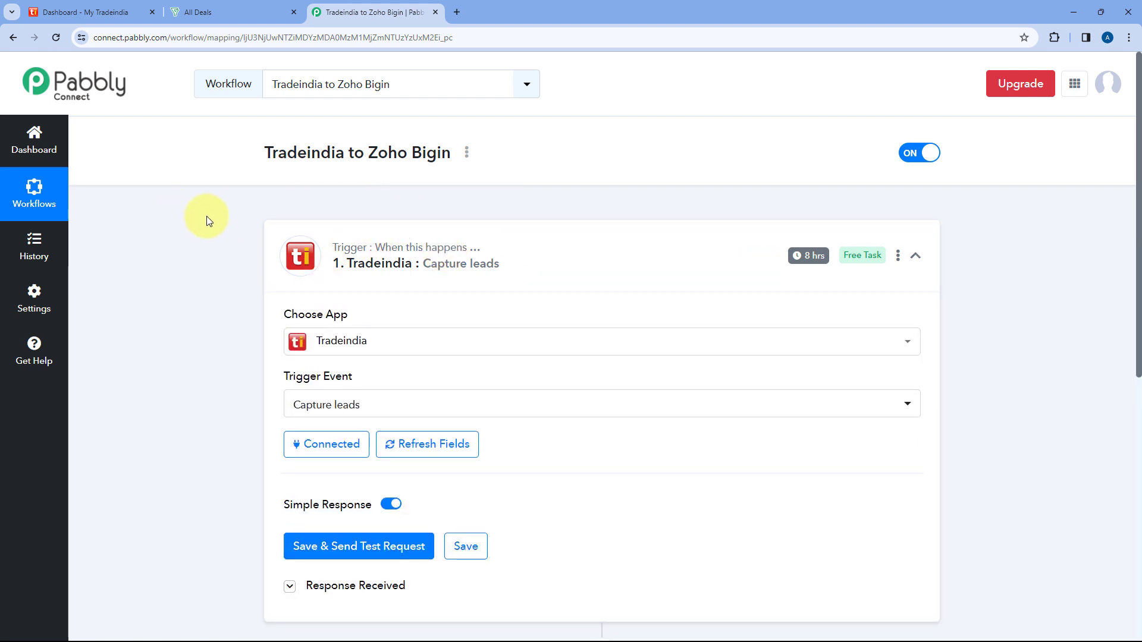
scroll(216, 213, "down", 2)
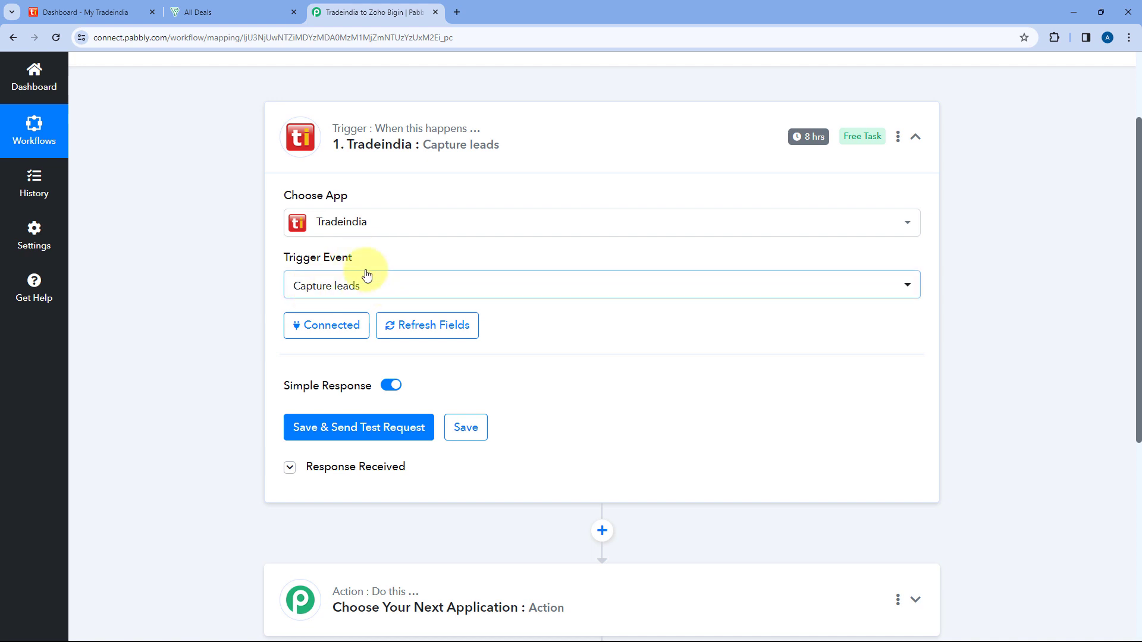
Start adding a new Tradeindia connection for the trigger and read the instructions for getting the API details.
left_click(332, 332)
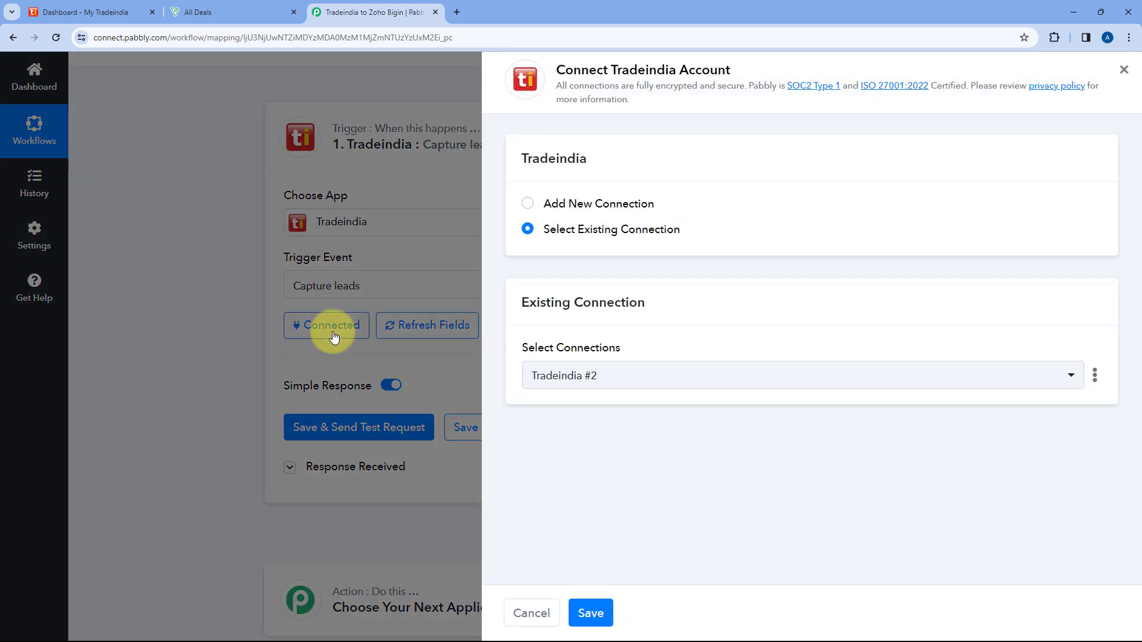
left_click(527, 203)
scroll(724, 211, "down", 3)
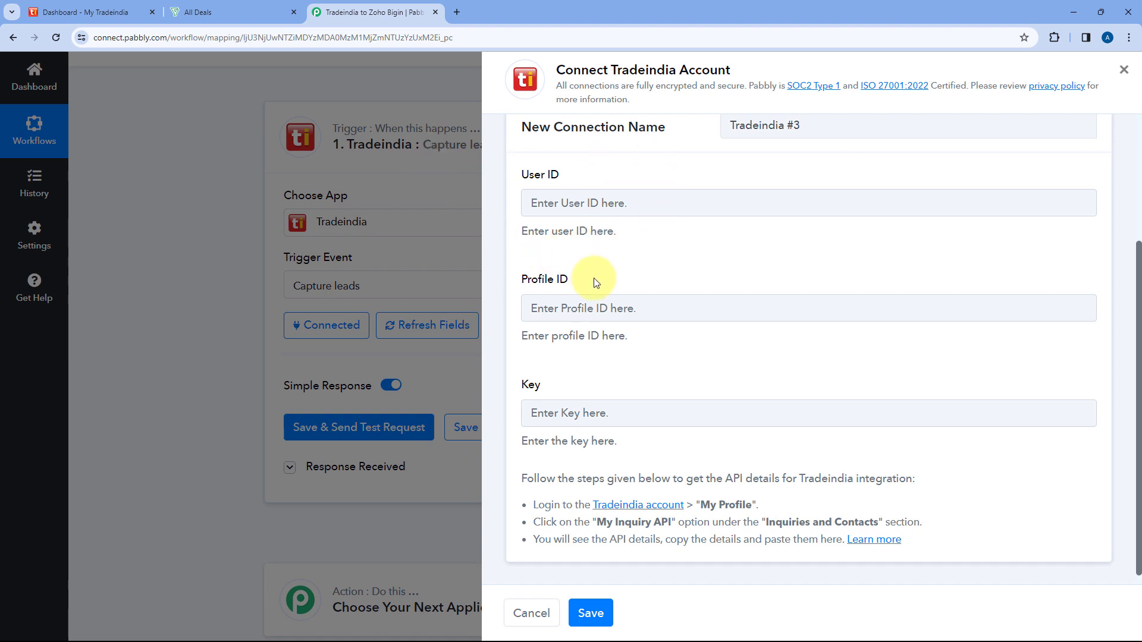
left_click_drag(531, 478, 904, 543)
left_click(803, 369)
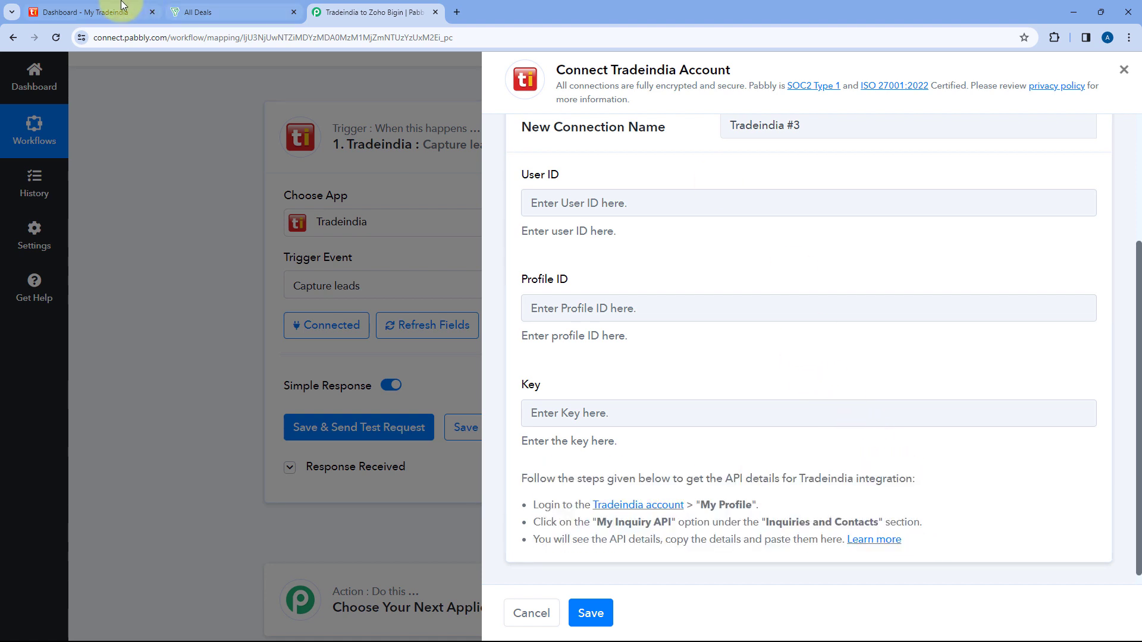
In Tradeindia, open the My Inquiry API page under Inquiries & Contacts and locate the user ID, profile ID and key.
left_click(107, 12)
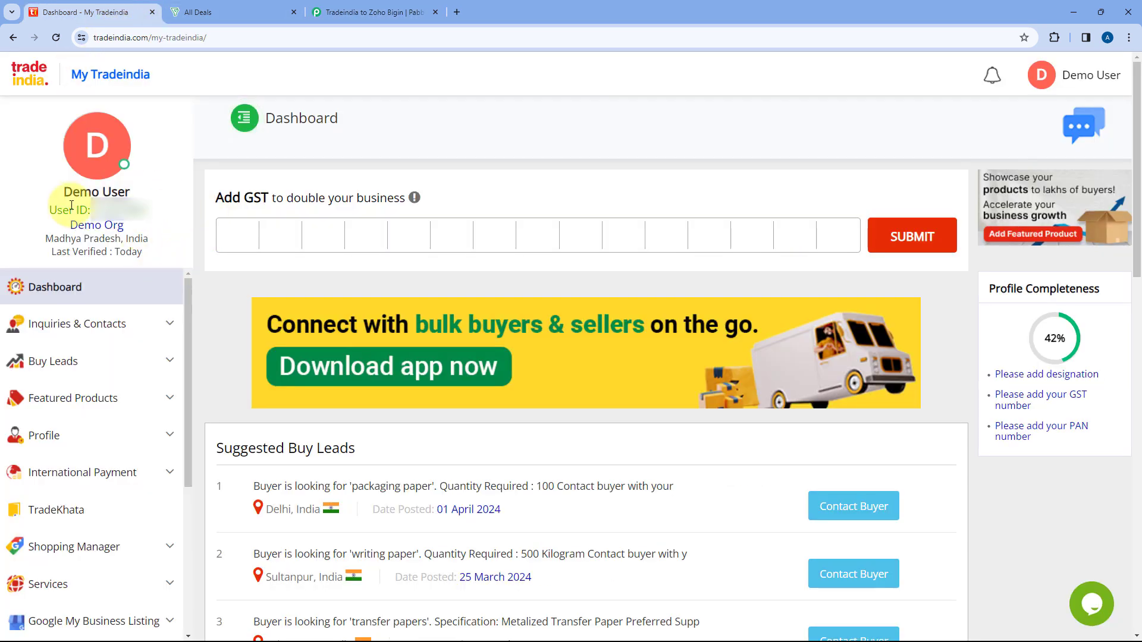
left_click(169, 326)
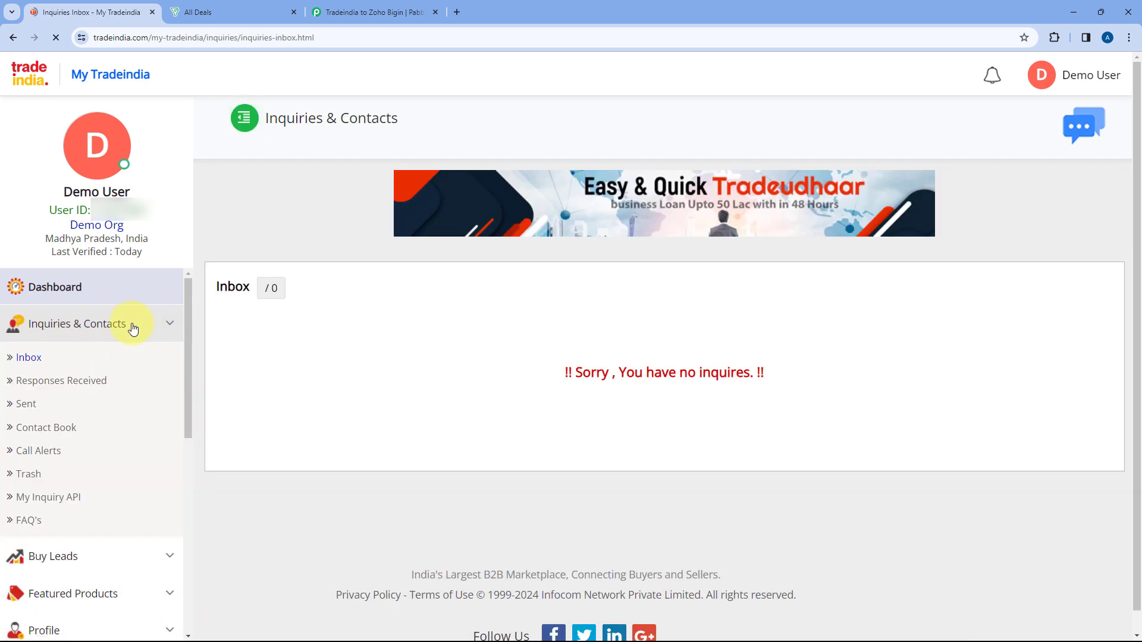
left_click(44, 499)
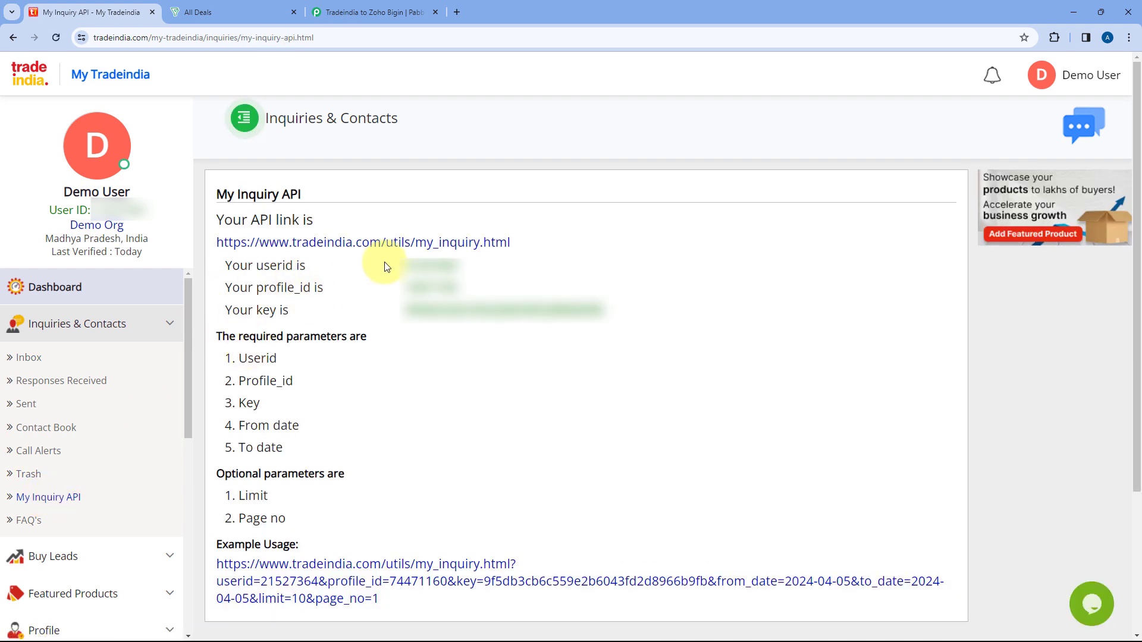
left_click_drag(257, 266, 293, 288)
left_click(270, 309)
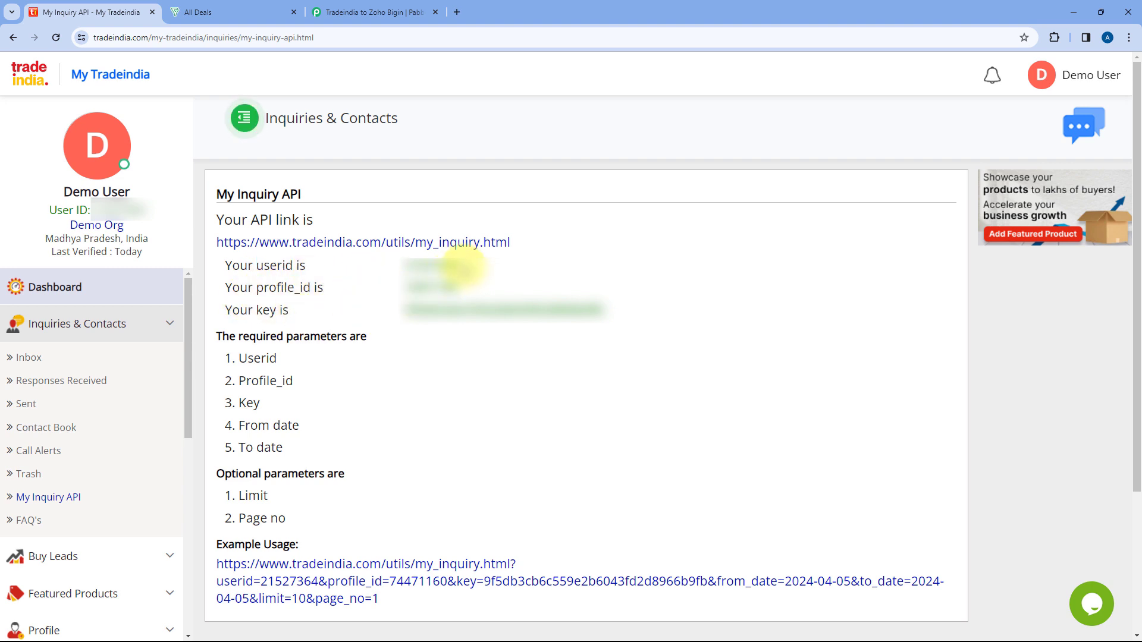
Copy the Tradeindia user ID and profile ID into the matching fields of the new Pabbly connection.
left_click(374, 12)
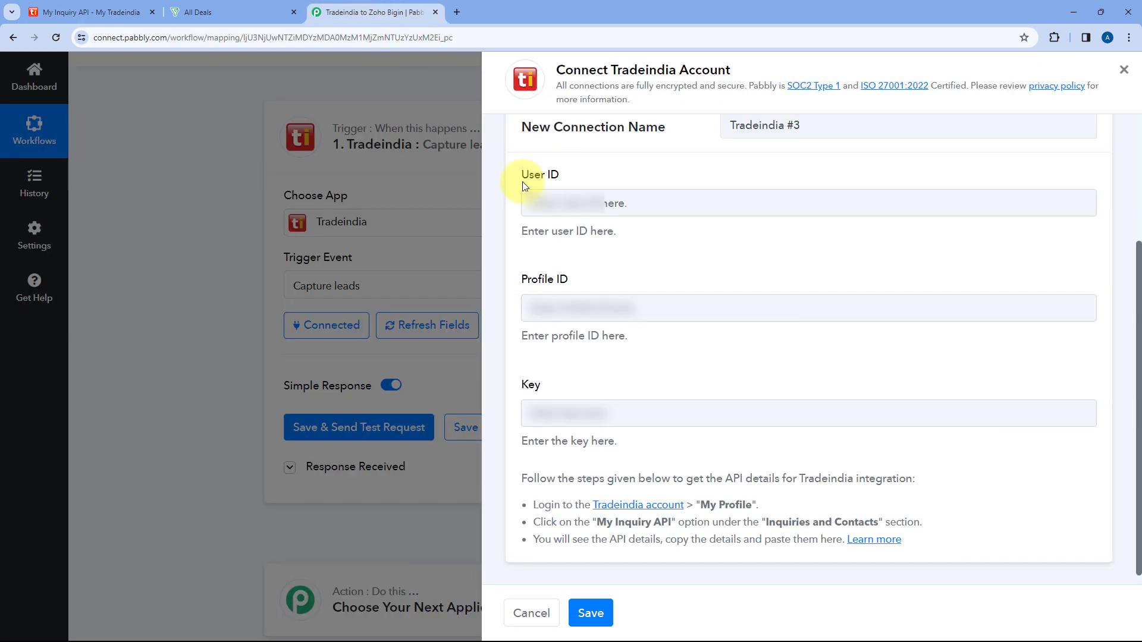
left_click(574, 202)
key("ctrl+v")
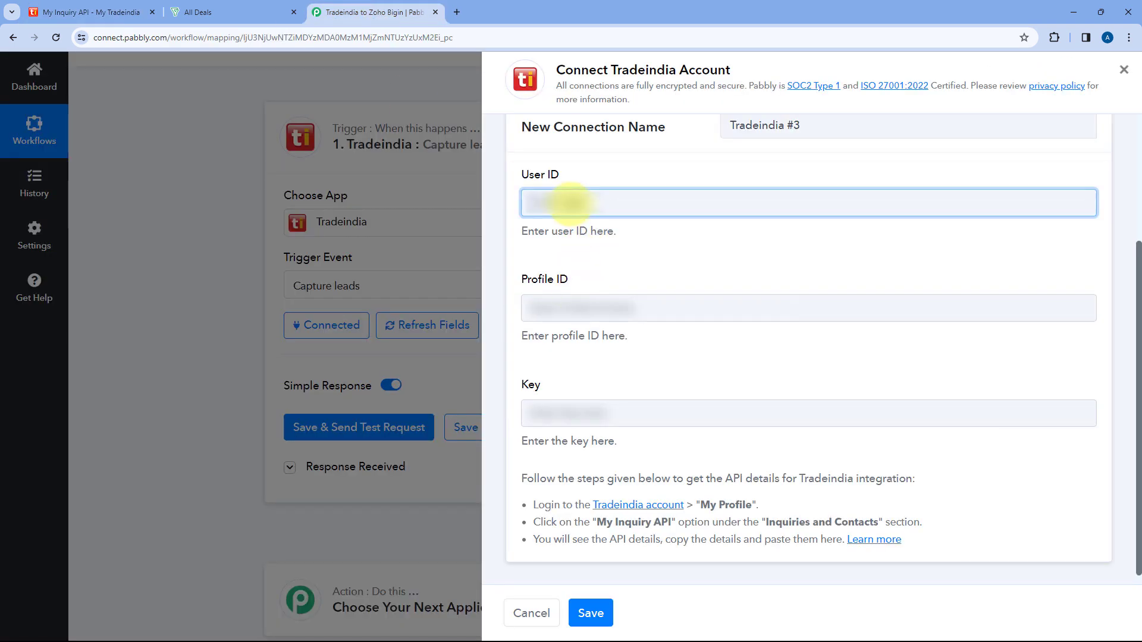
left_click(99, 8)
double_click(428, 288)
key("ctrl+c")
left_click(375, 12)
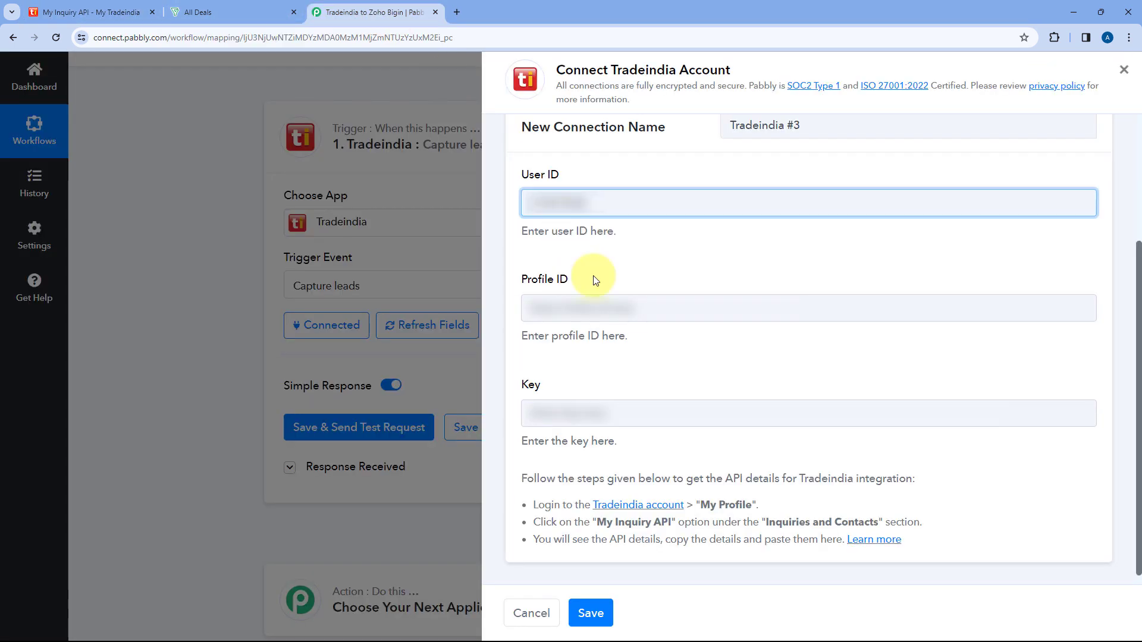
left_click(598, 306)
key("ctrl+v")
Copy the Tradeindia API key into the new connection's Key field, and cancel adding the connection.
left_click(99, 8)
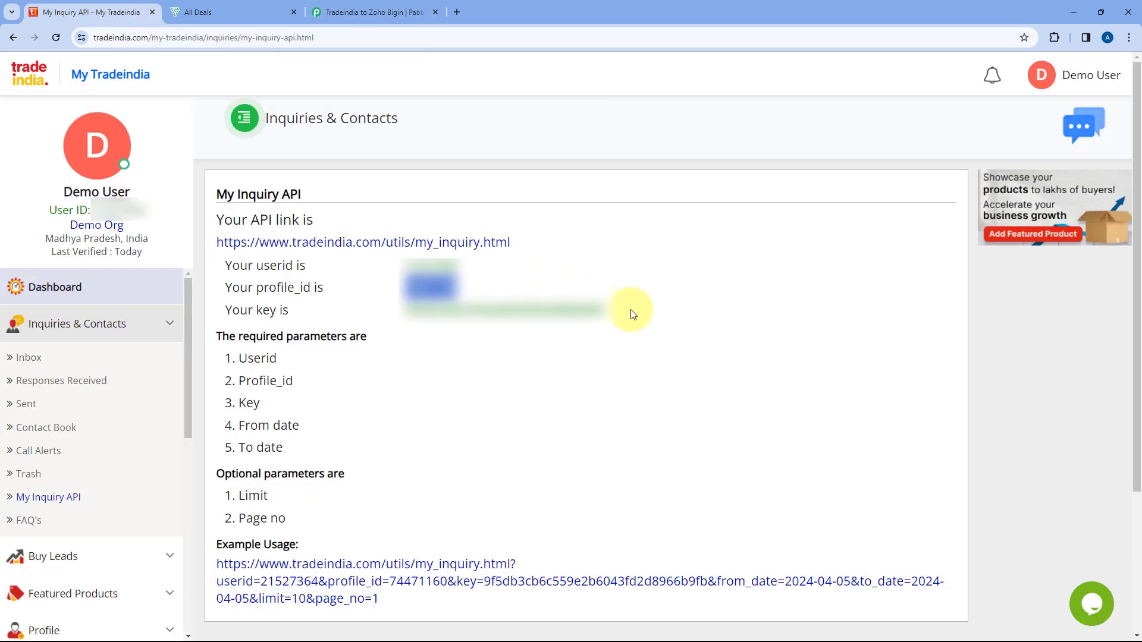
left_click_drag(619, 311, 586, 321)
left_click(407, 317)
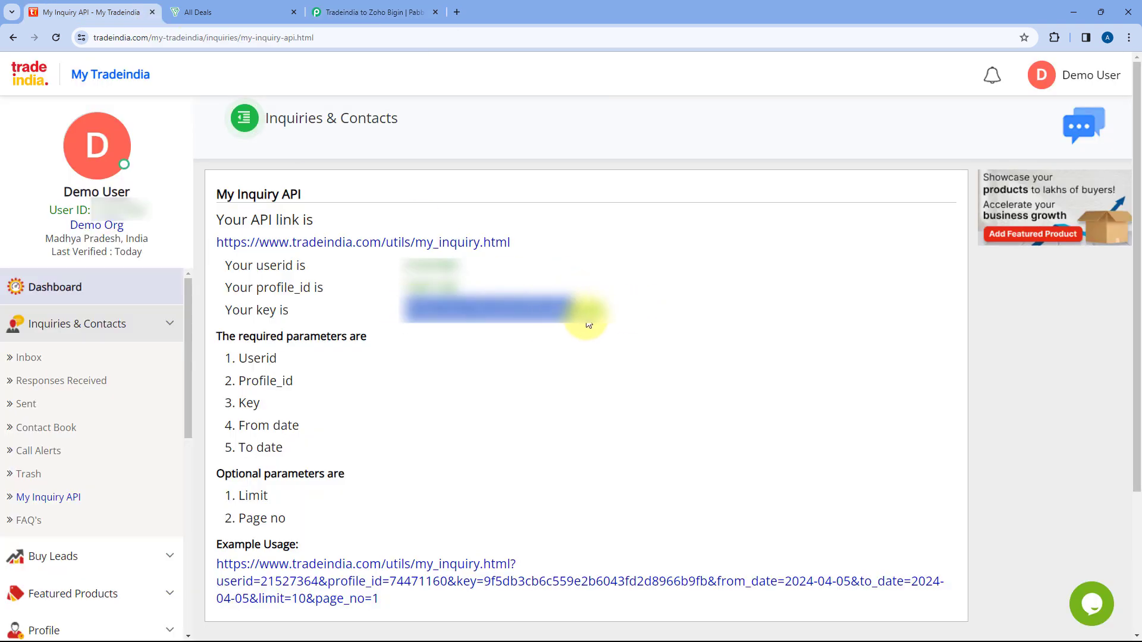
key("ctrl+c")
left_click(375, 12)
left_click(526, 413)
key("ctrl+v")
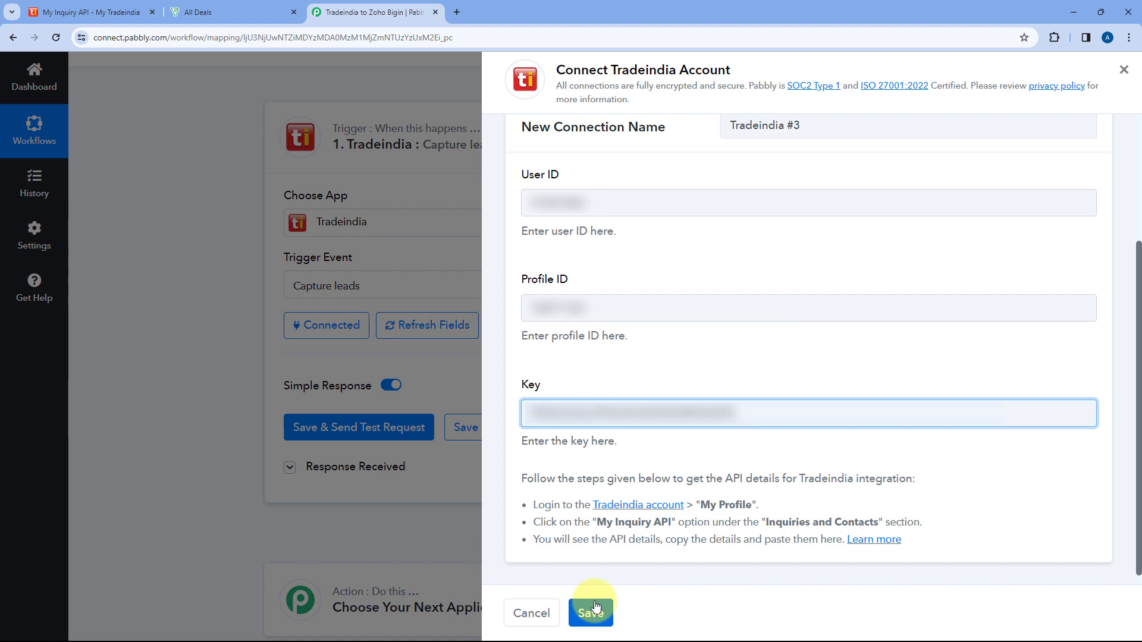
left_click(539, 613)
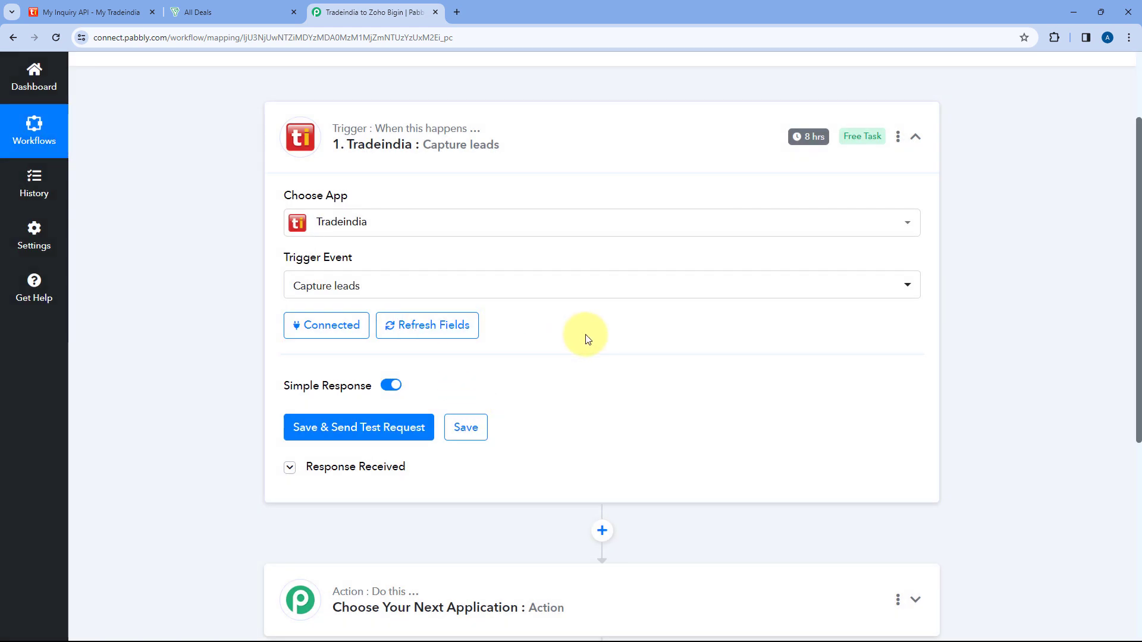
Expand the Tradeindia trigger's received response and examine the lead's state, subject, sender name and mobile number fields.
scroll(587, 310, "down", 2)
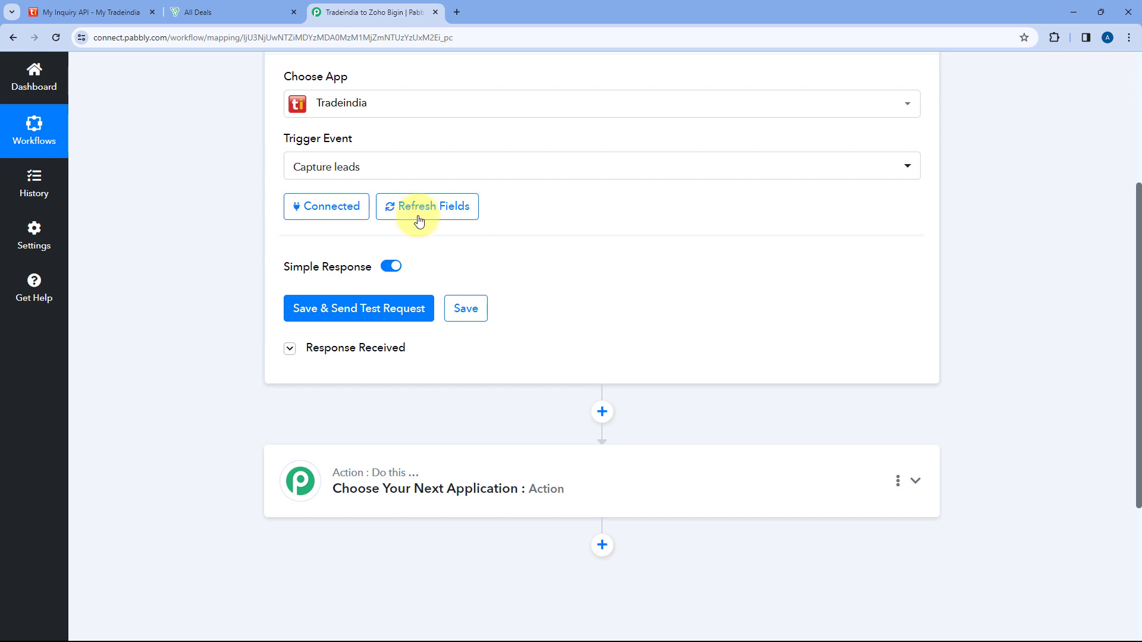
left_click(291, 350)
scroll(559, 273, "down", 4)
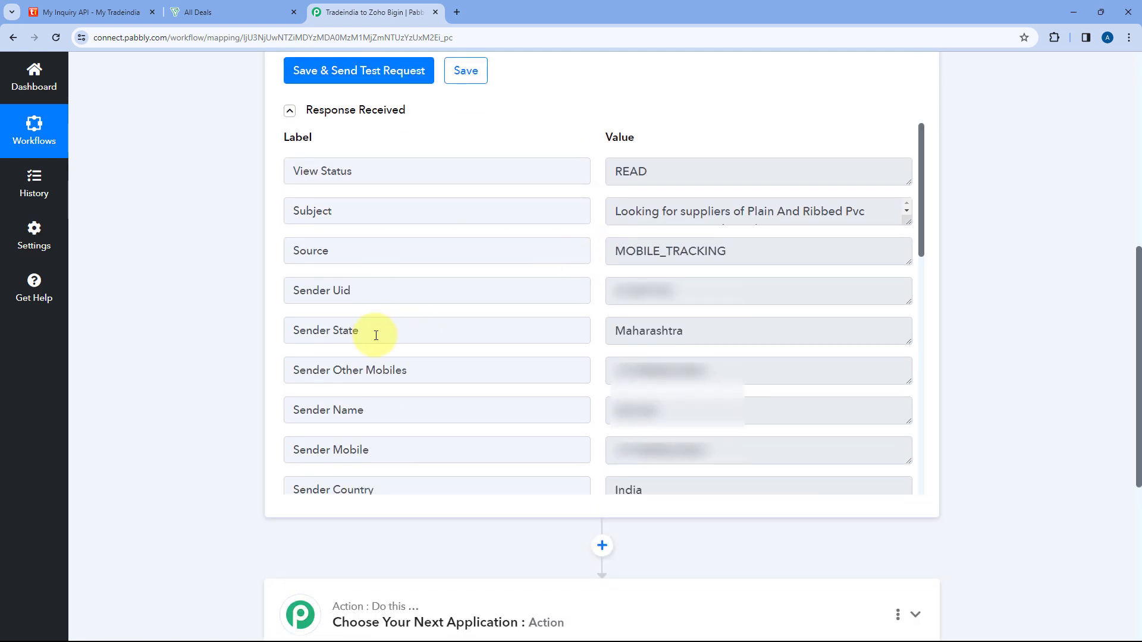
left_click_drag(690, 334, 605, 334)
left_click(594, 329)
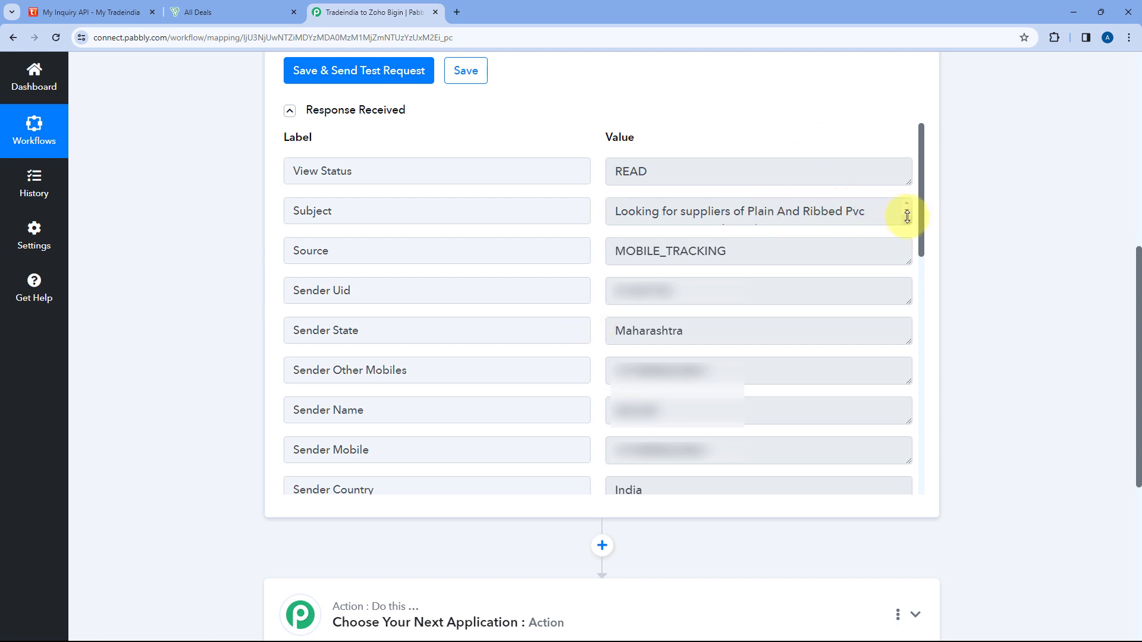
left_click_drag(905, 219, 903, 247)
left_click_drag(774, 235, 603, 220)
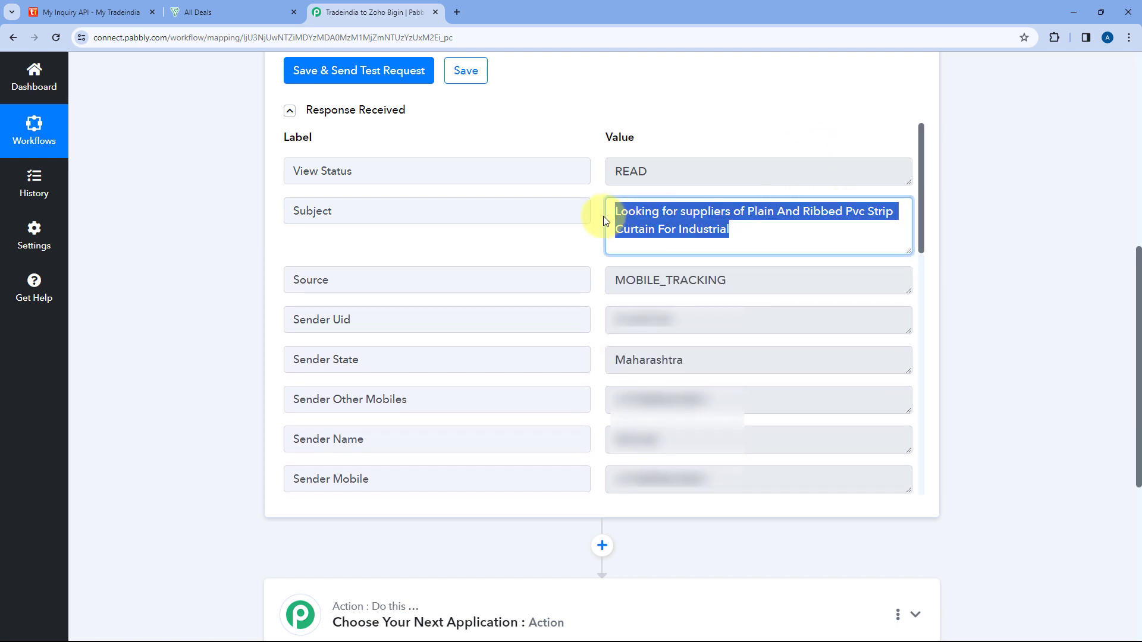
left_click(597, 211)
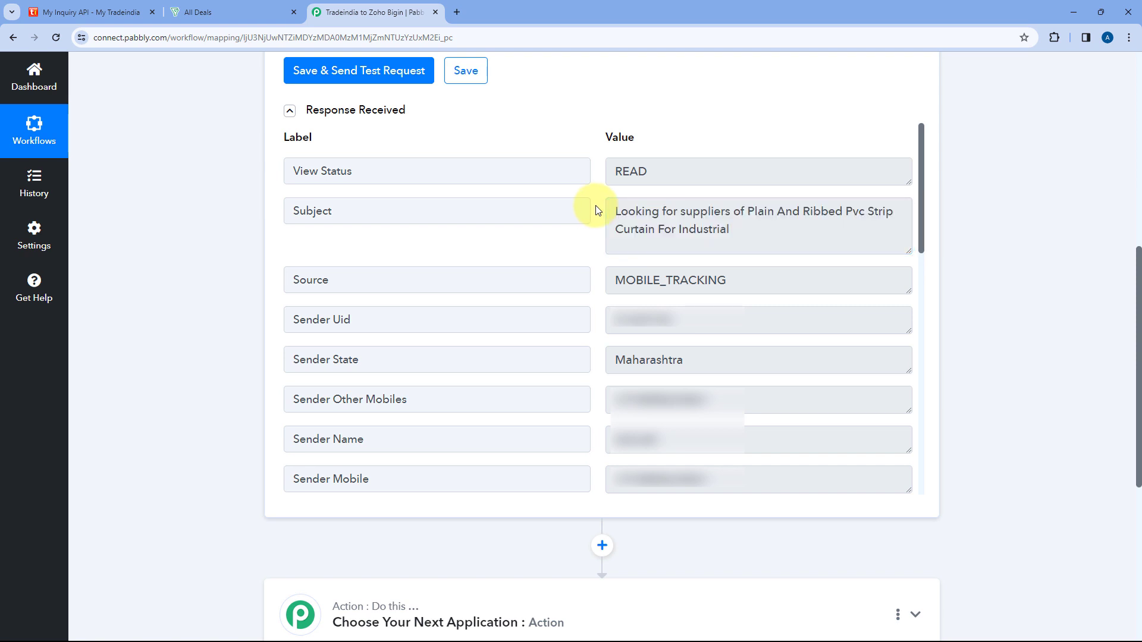
left_click_drag(741, 397, 608, 402)
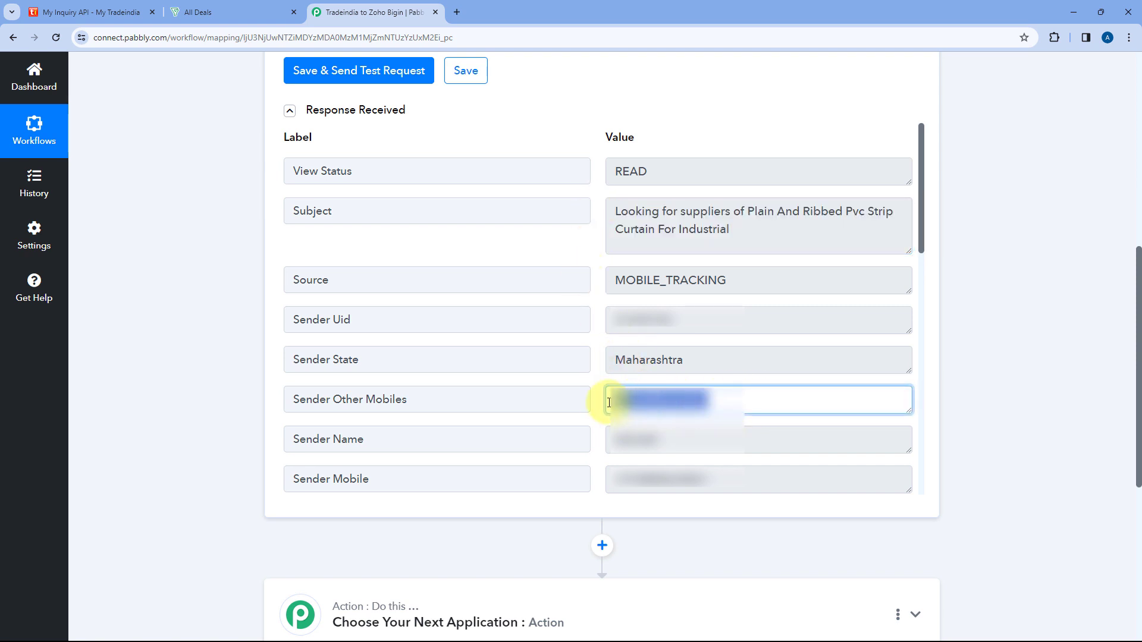
left_click_drag(683, 436, 609, 439)
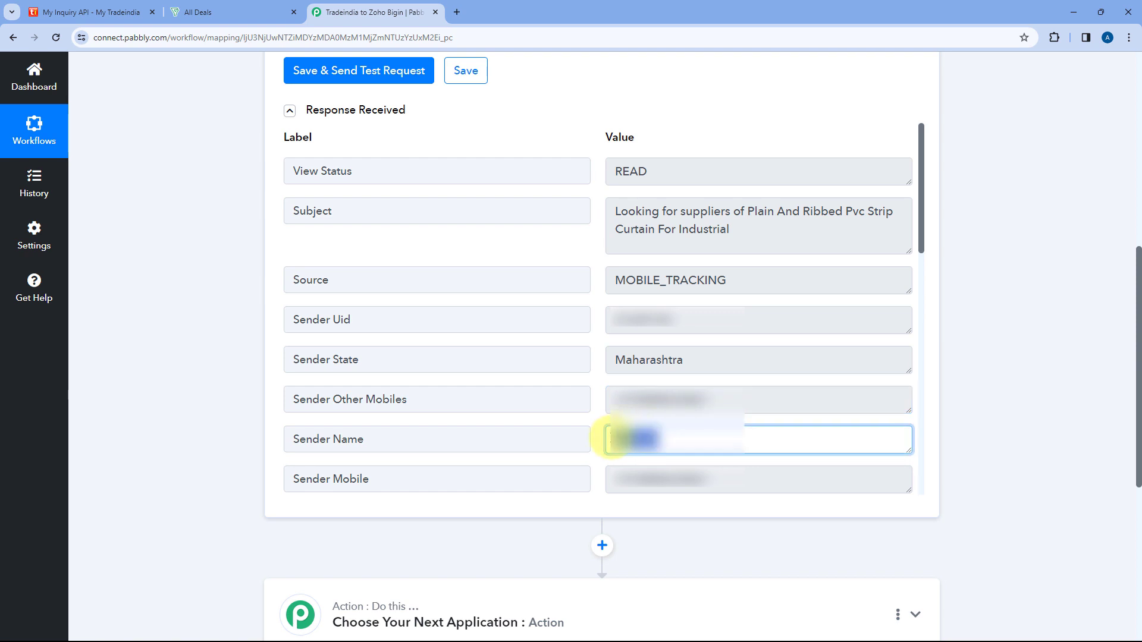
left_click_drag(727, 476, 671, 388)
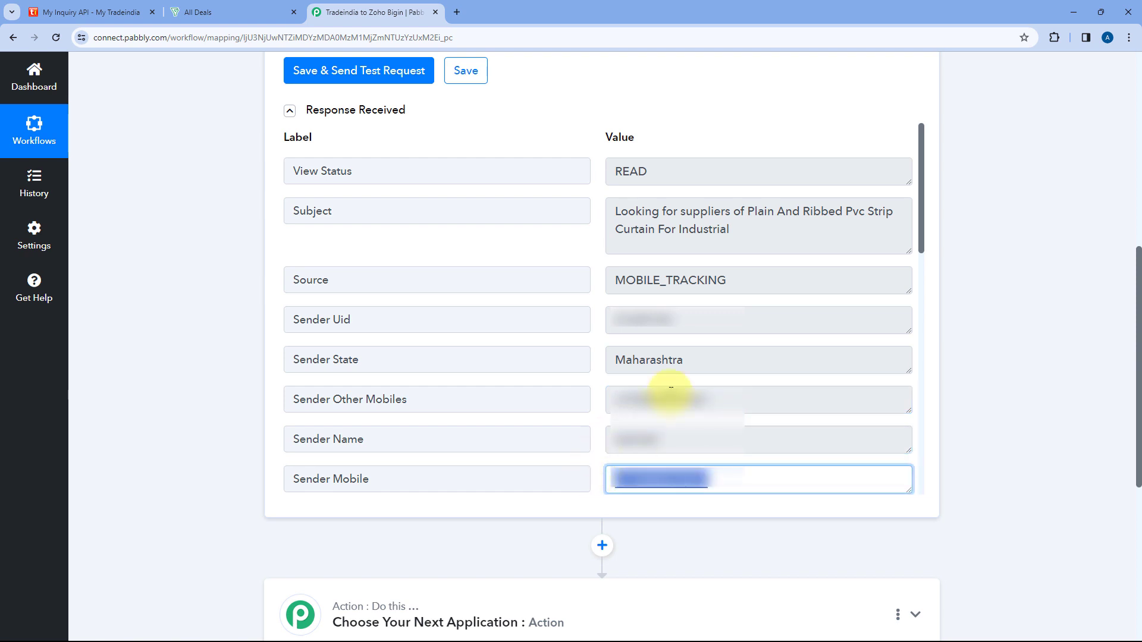
Examine the sender's company, country, city and sender type in the trigger's received response.
scroll(578, 274, "down", 4)
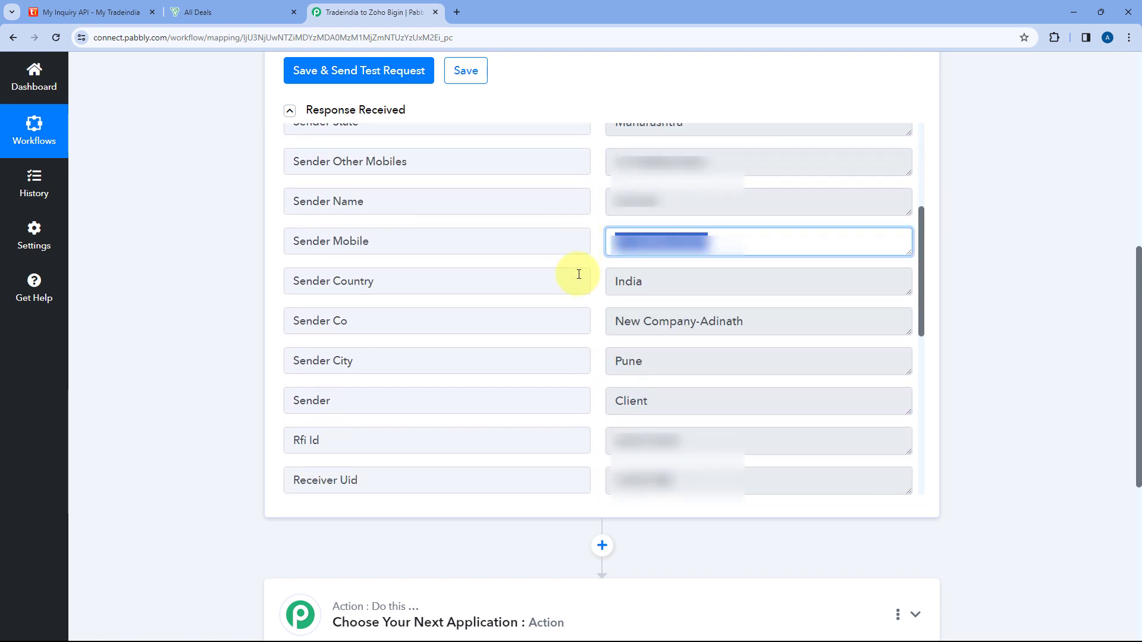
left_click(599, 313)
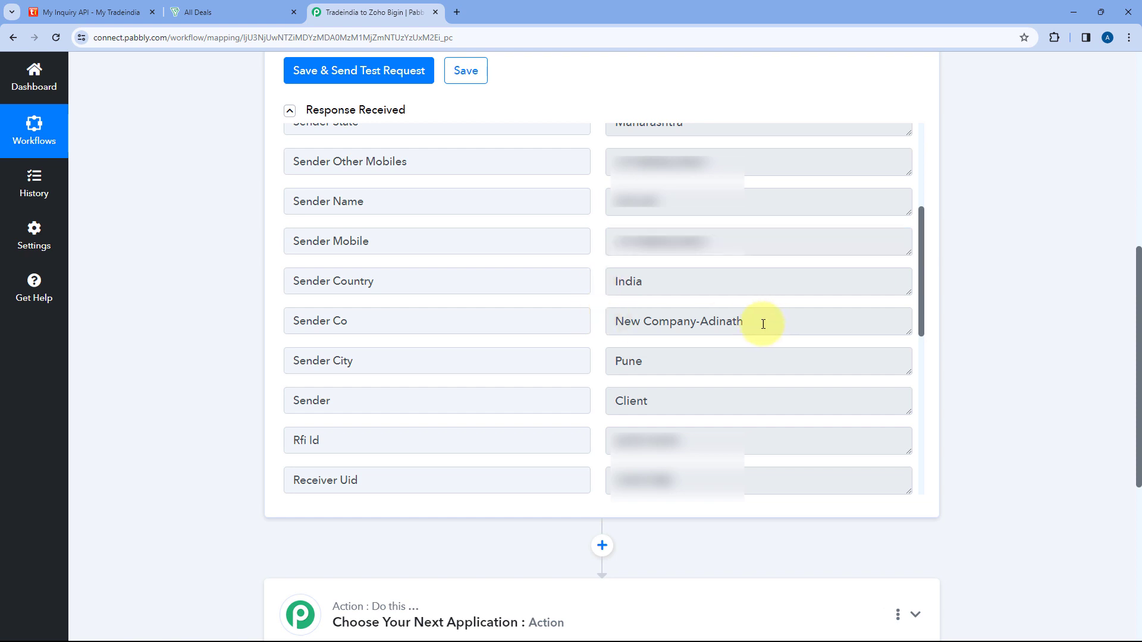
left_click_drag(763, 323, 620, 322)
left_click_drag(645, 283, 614, 284)
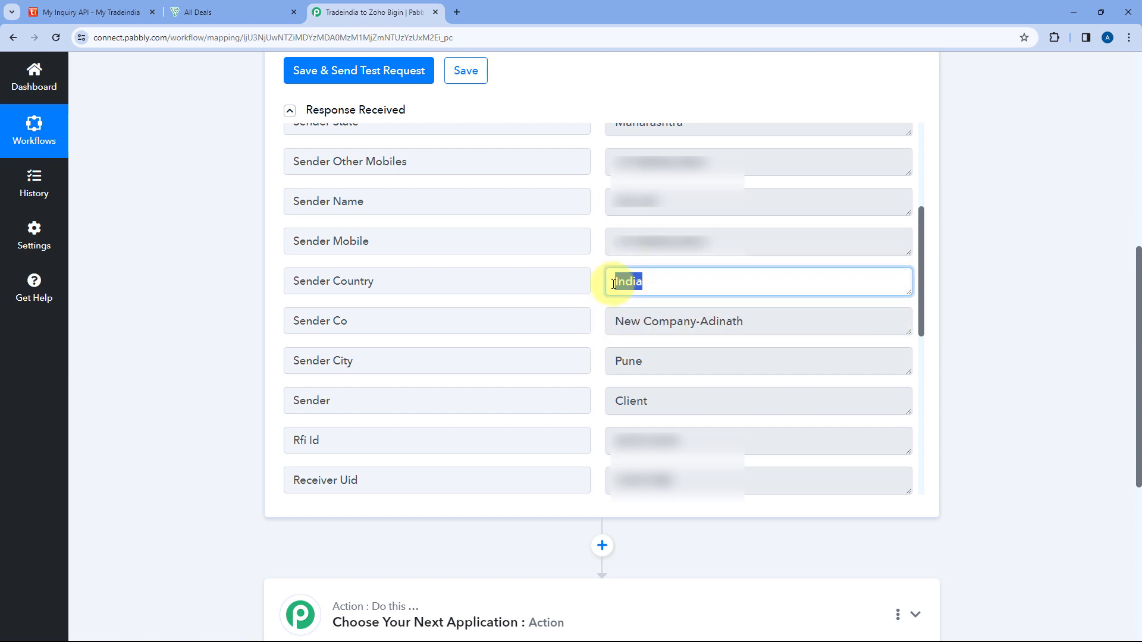
left_click_drag(668, 362, 595, 363)
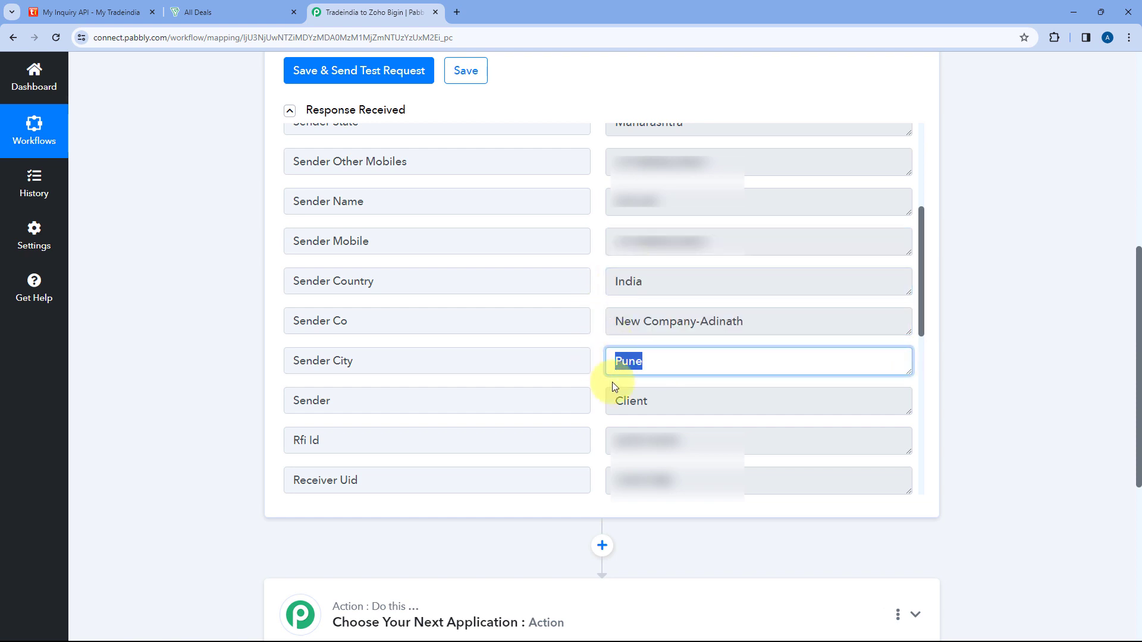
left_click_drag(659, 401, 610, 400)
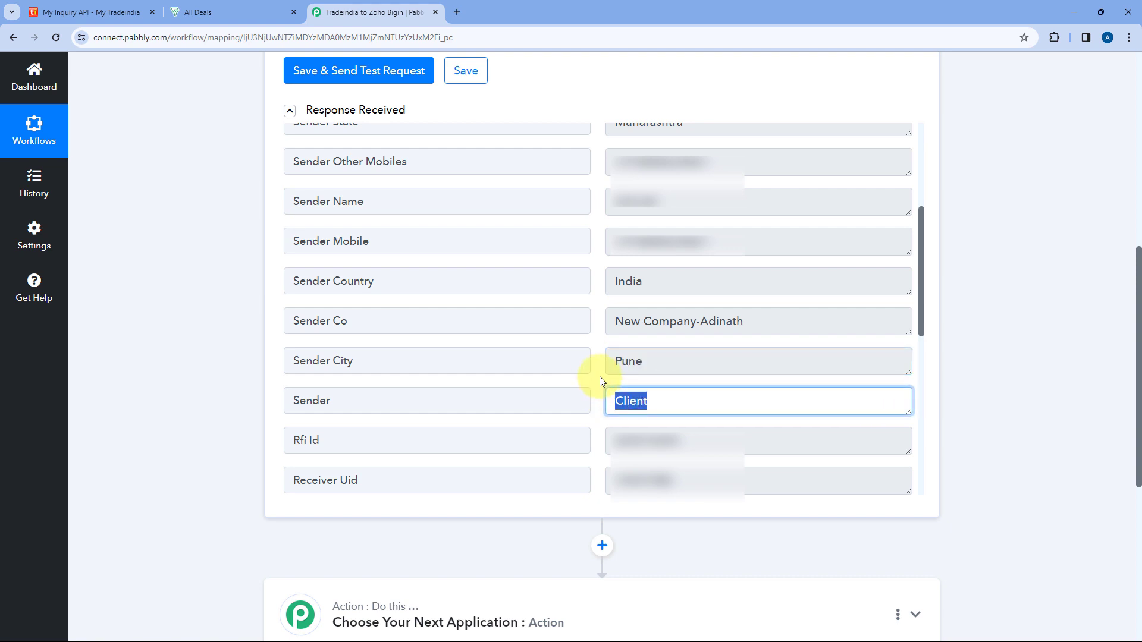
left_click(599, 376)
Read the inquiry message in the remaining response fields and return to the start of the response.
scroll(592, 344, "down", 6)
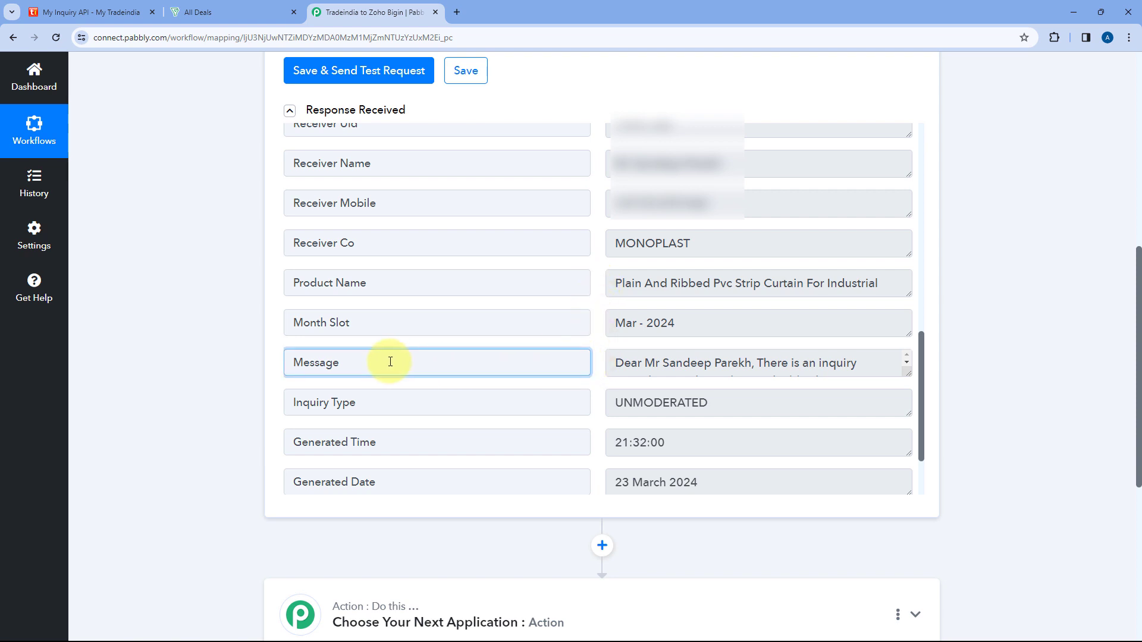
left_click_drag(390, 359, 273, 365)
left_click(847, 369)
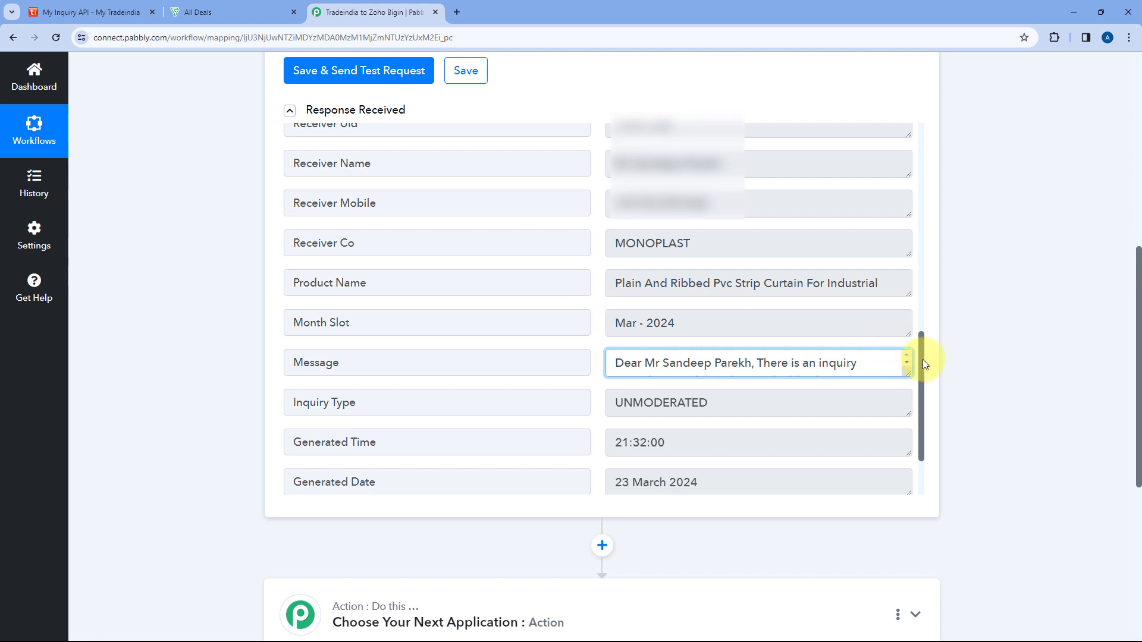
left_click_drag(922, 359, 925, 110)
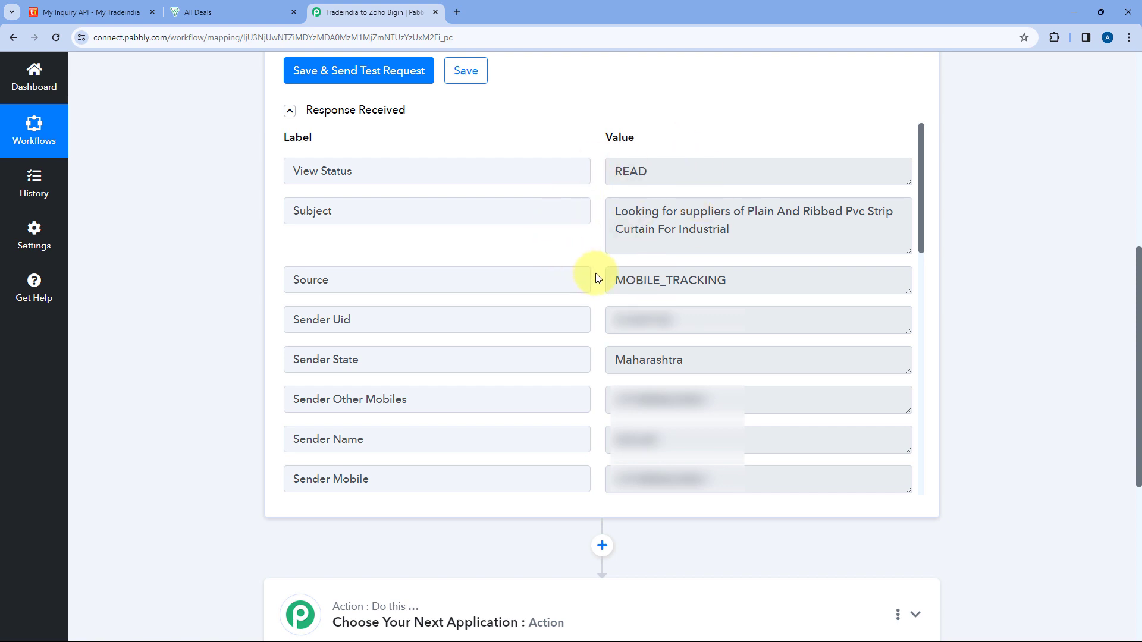
Set the workflow's action step to the Zoho Bigin app with the Create Contact event.
scroll(224, 305, "down", 5)
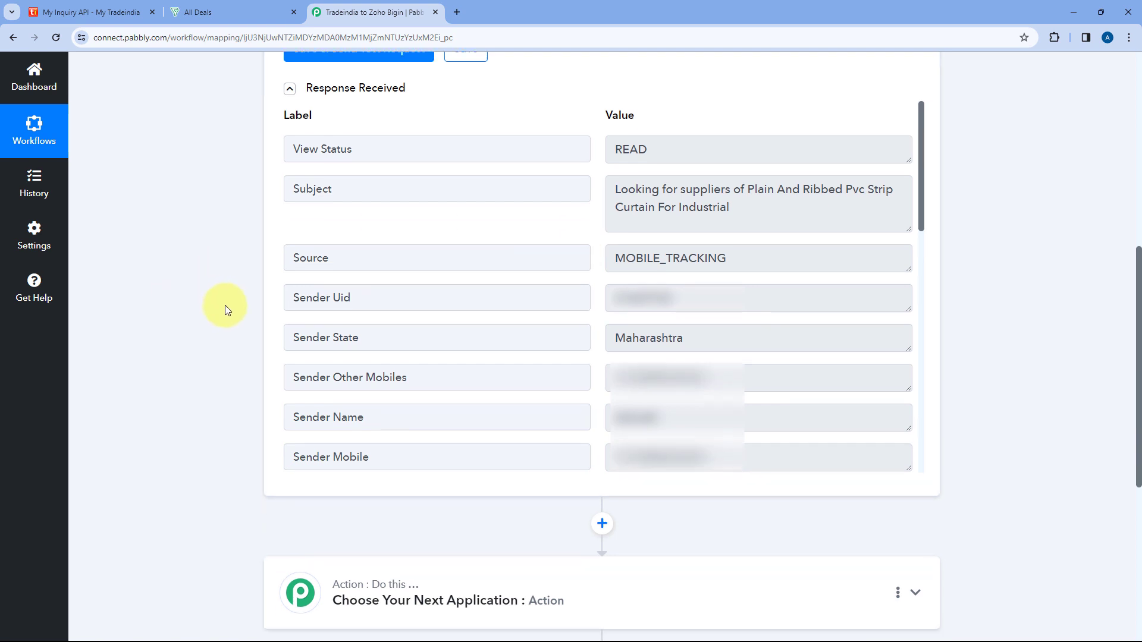
left_click(468, 255)
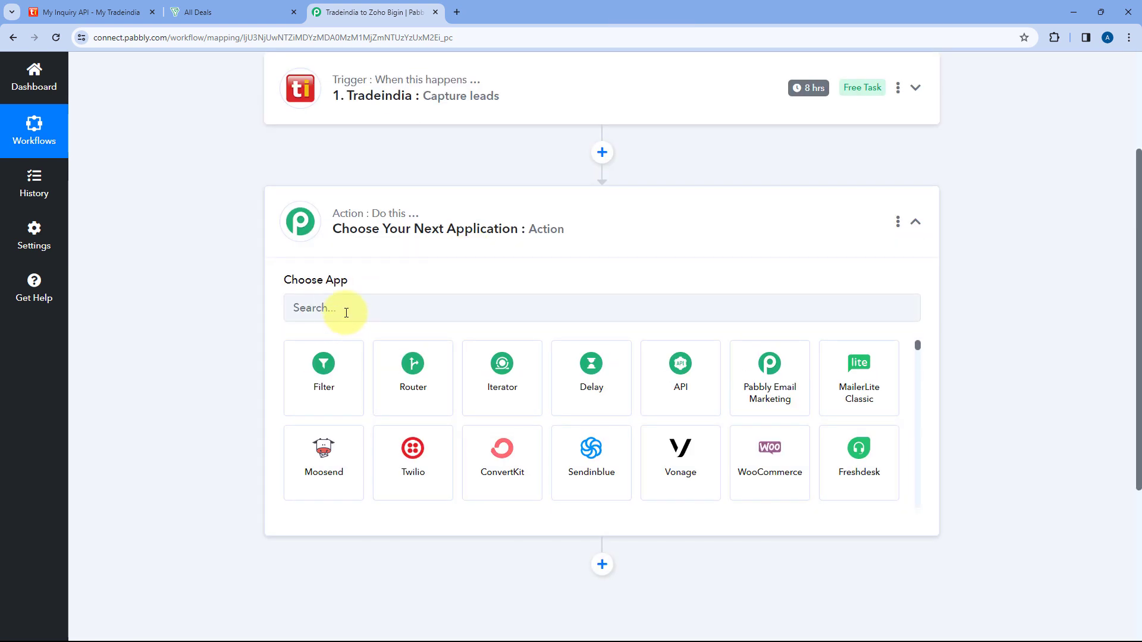
left_click(346, 313)
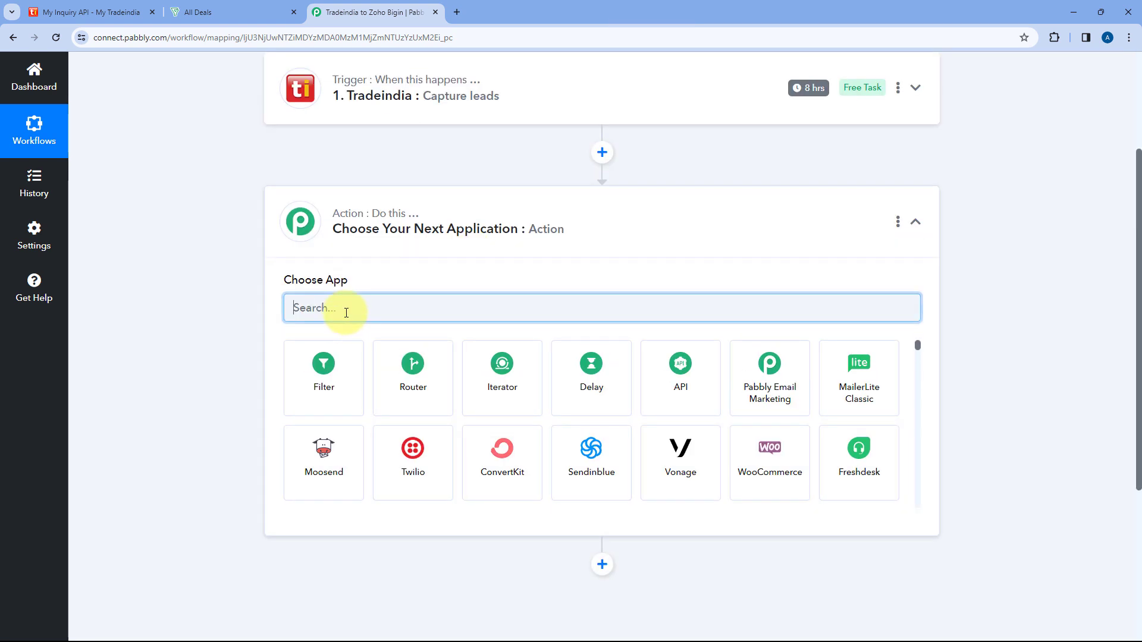
type("Zoho")
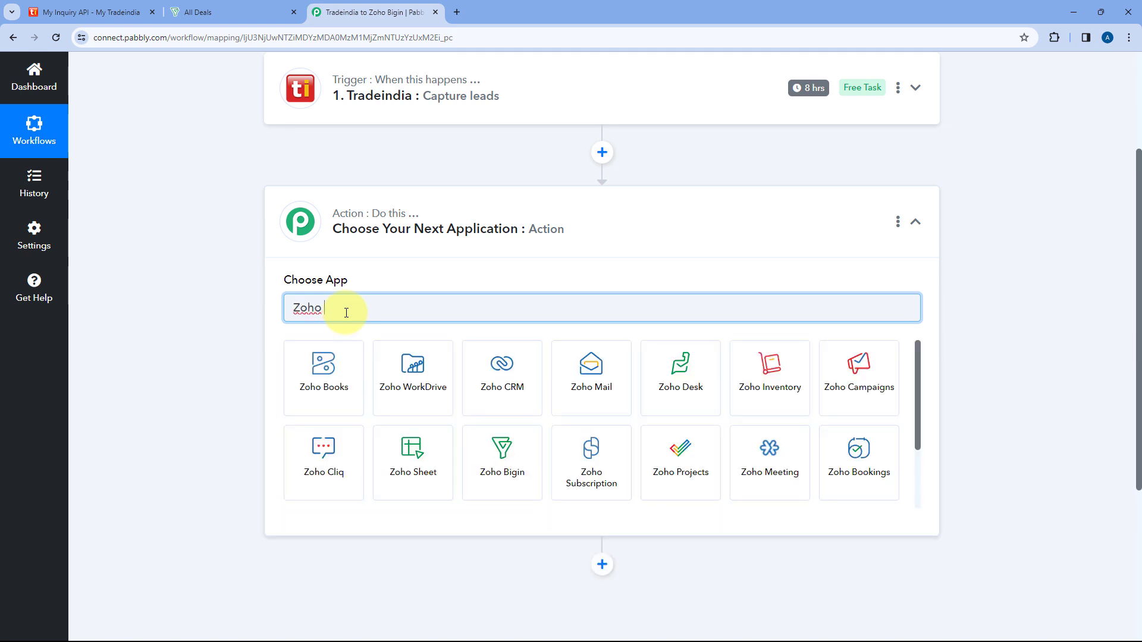
type(" Bi")
left_click(357, 361)
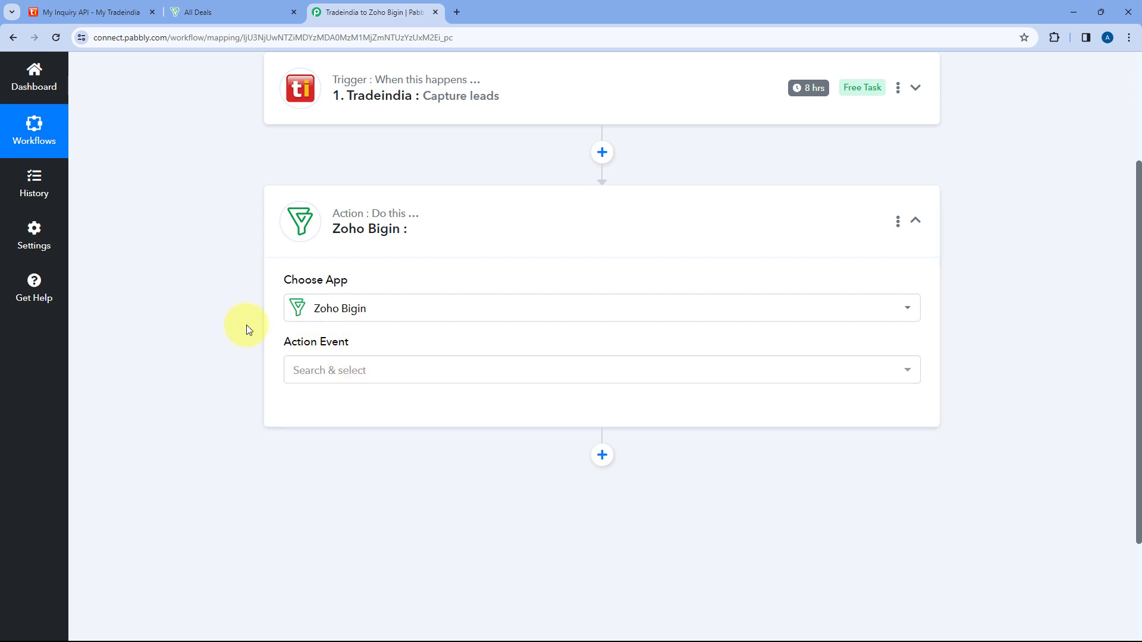
scroll(248, 329, "down", 2)
left_click(377, 254)
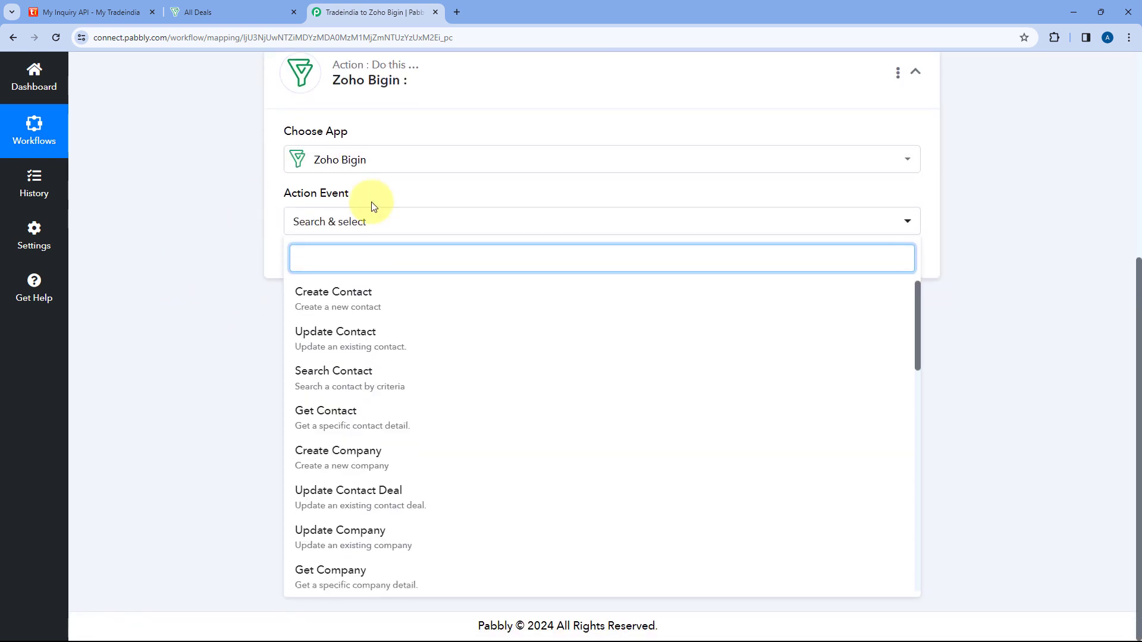
left_click(372, 300)
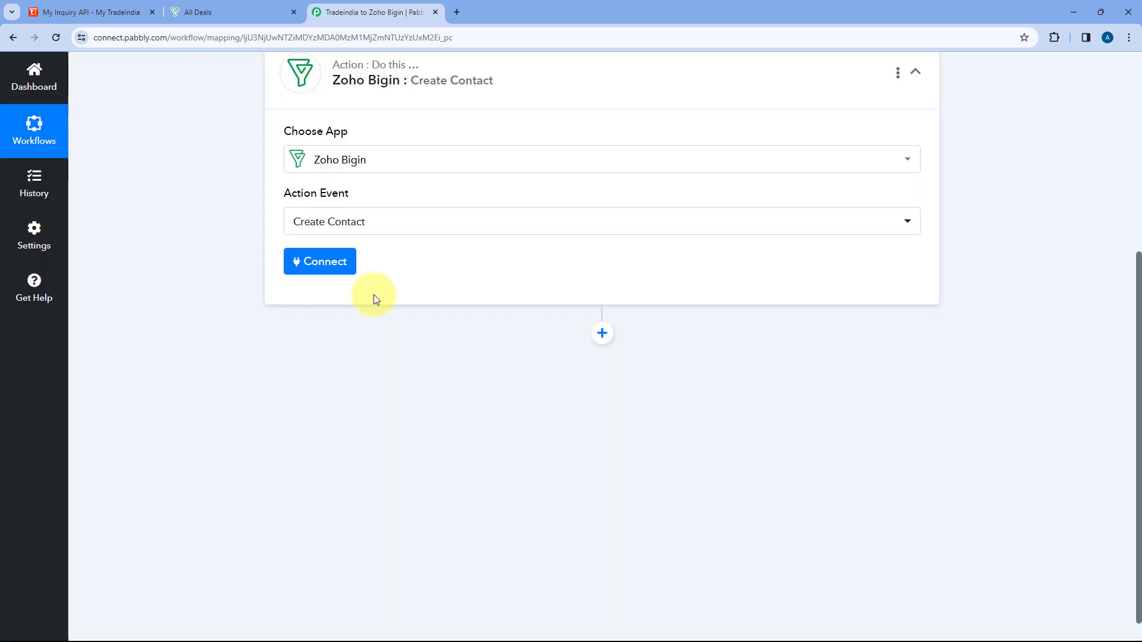
Start adding a new Zoho Bigin connection for the Create Contact action and bring up its domain prompt.
left_click(343, 270)
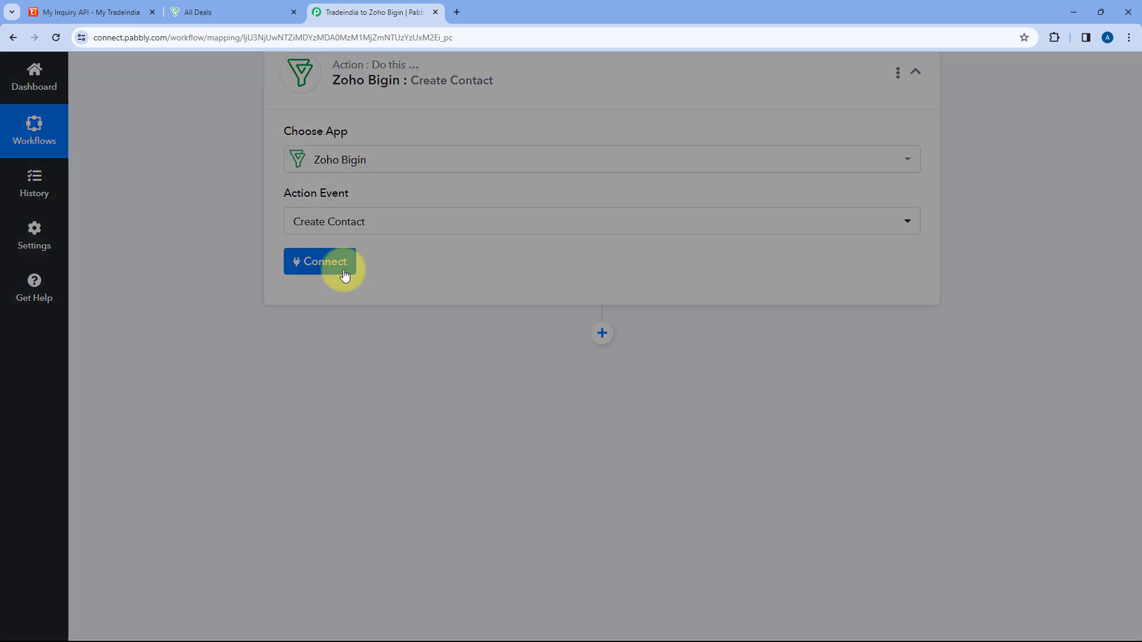
left_click(535, 204)
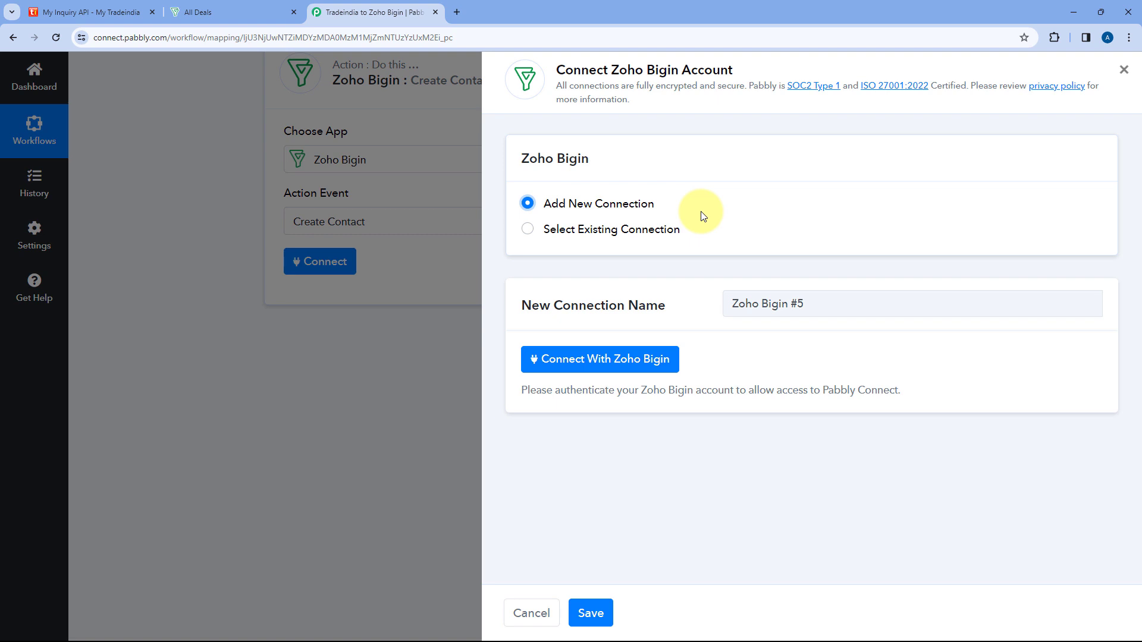
left_click(595, 363)
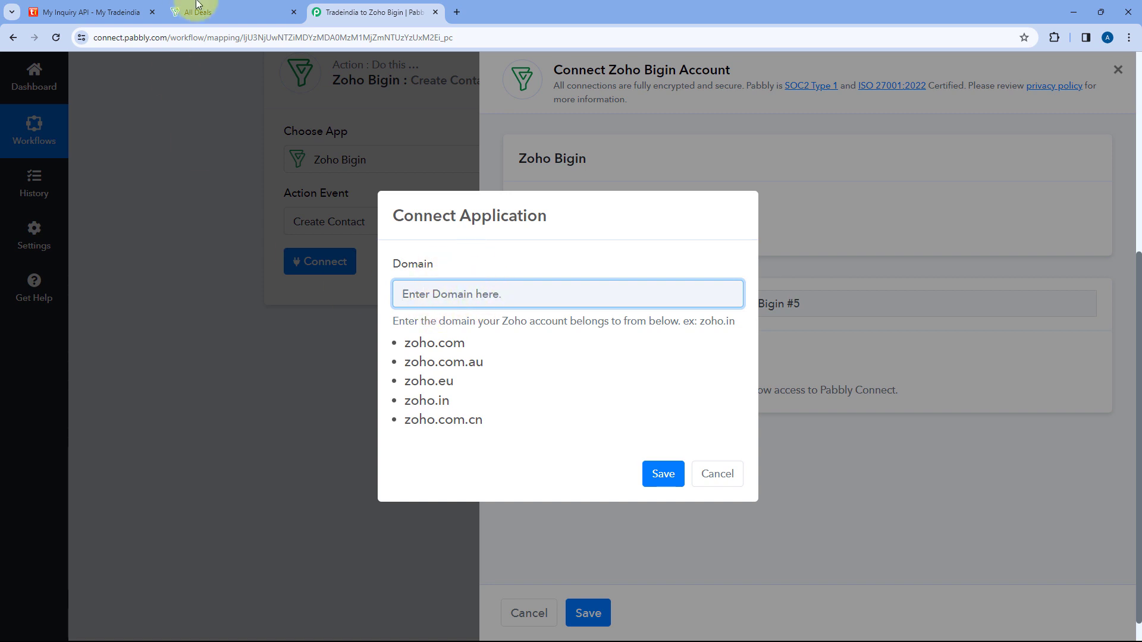
Check the open Bigin account's web address to find which Zoho domain it belongs to, and return to Pabbly Connect.
left_click(238, 3)
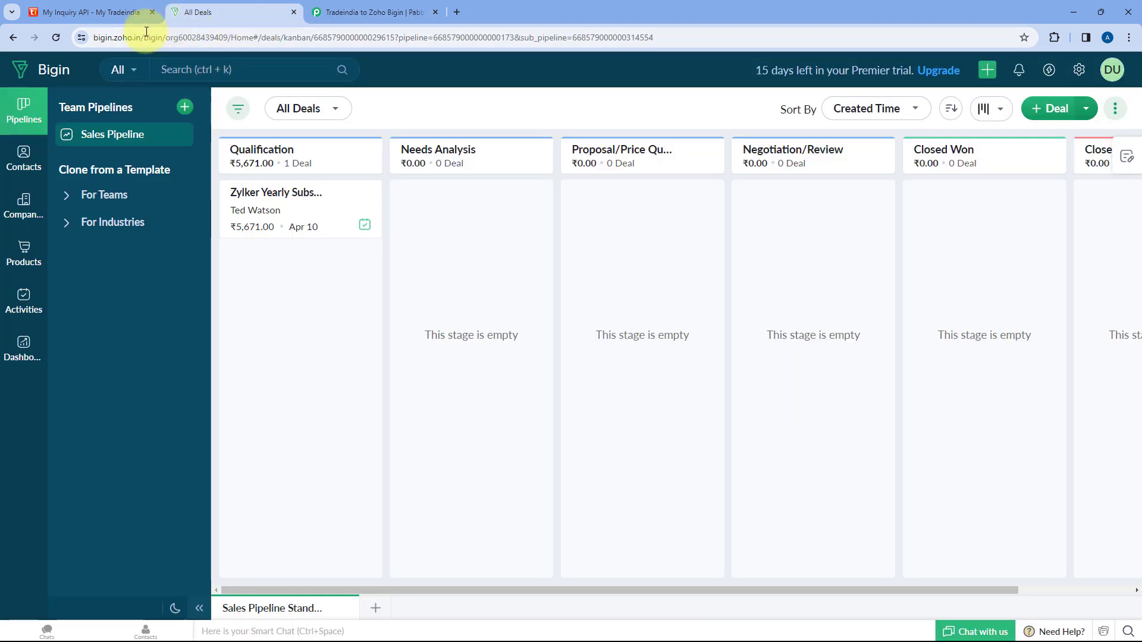
left_click(125, 38)
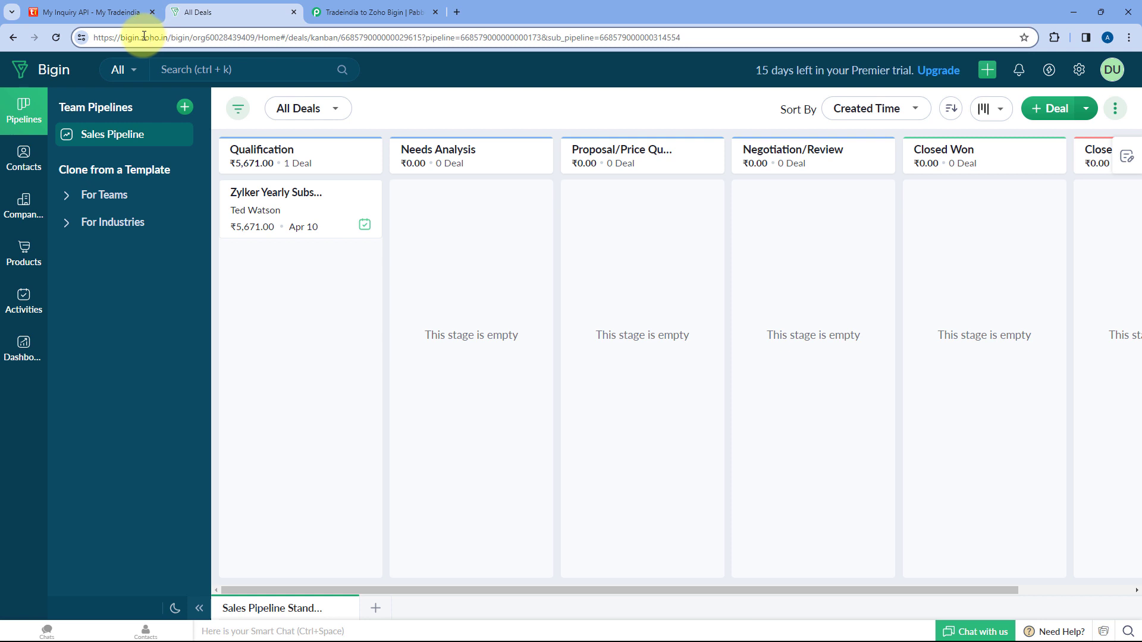
left_click_drag(141, 38, 168, 38)
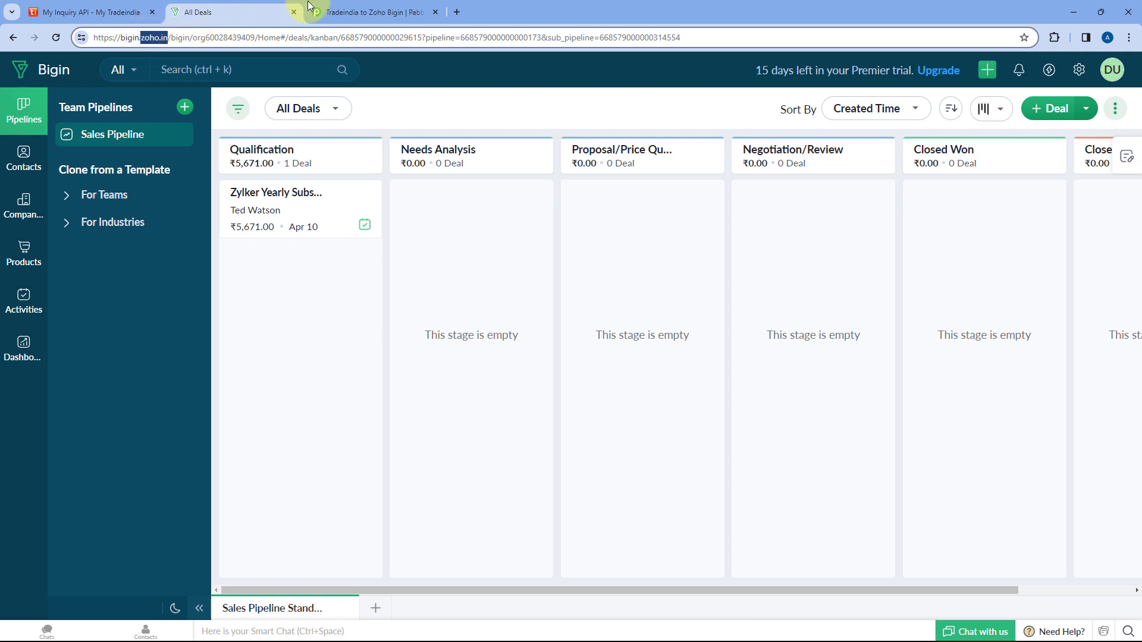
left_click(357, 12)
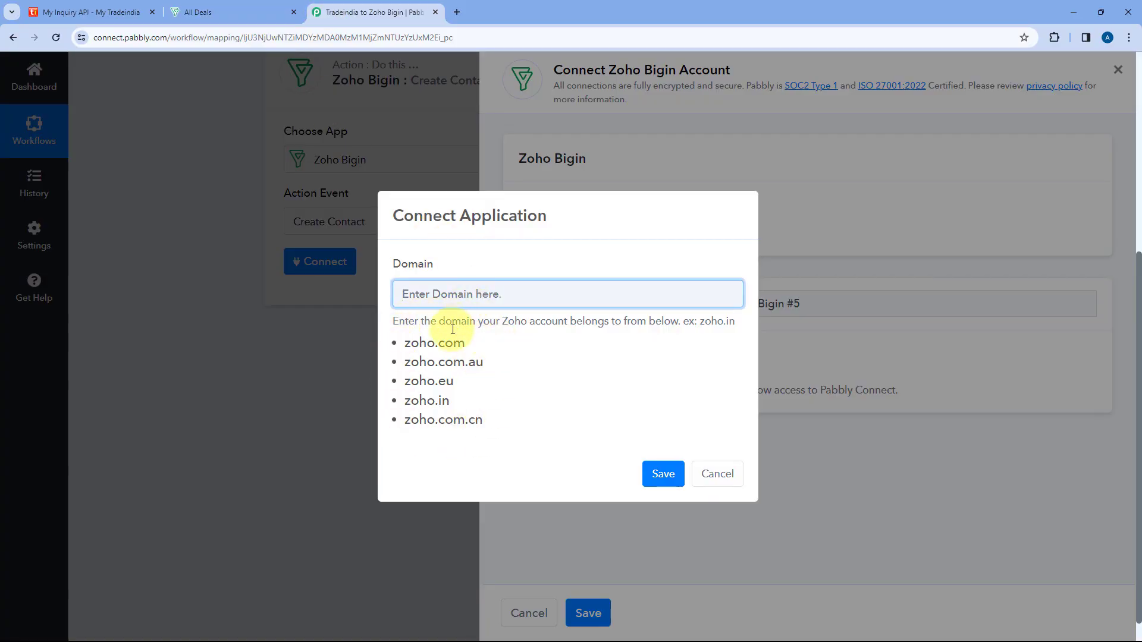
Set the Zoho account domain to zoho.in for the new connection and save it.
left_click_drag(458, 400, 399, 403)
key("ctrl+c")
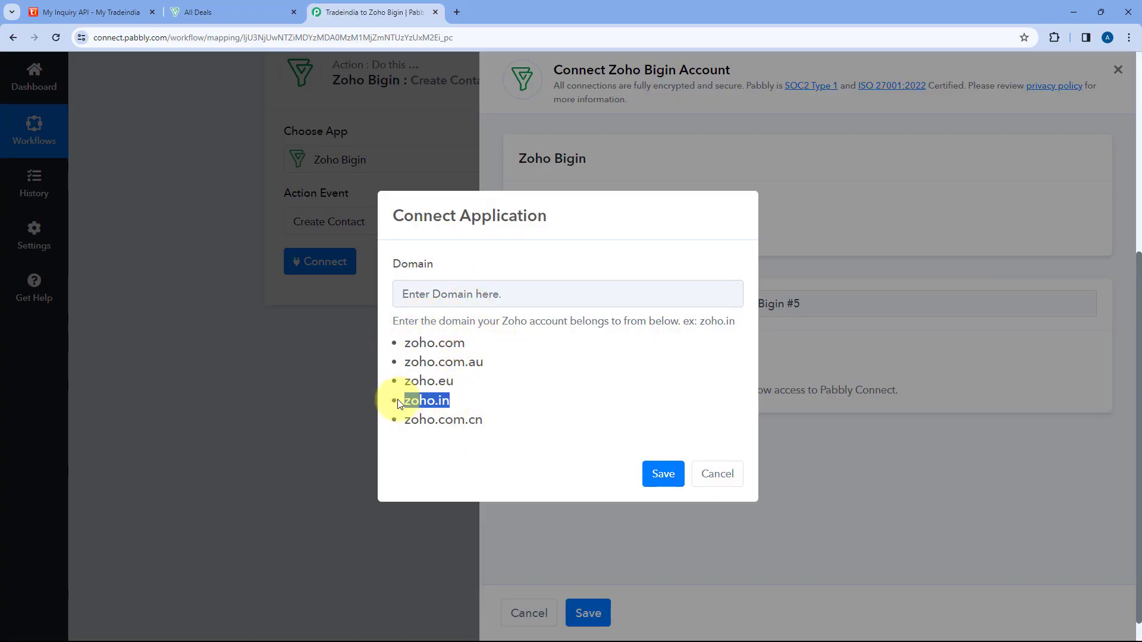
left_click(484, 294)
key("ctrl+v")
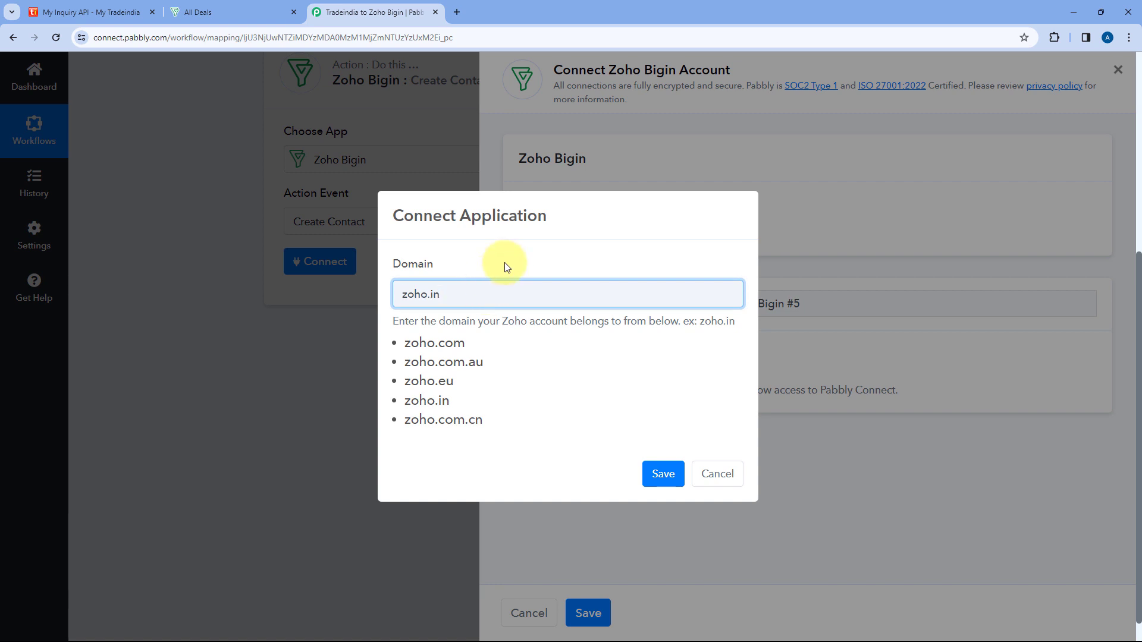
left_click(663, 473)
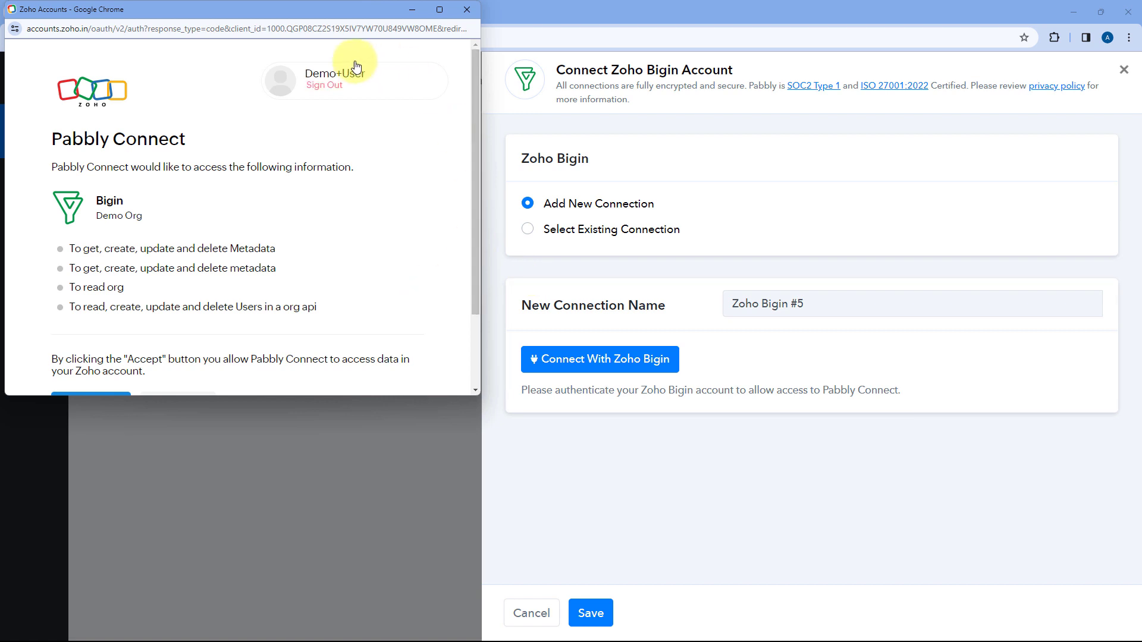
Move the Zoho authorization window off the browser tabs and check the Bigin account open in the same browser.
left_click_drag(268, 9, 262, 47)
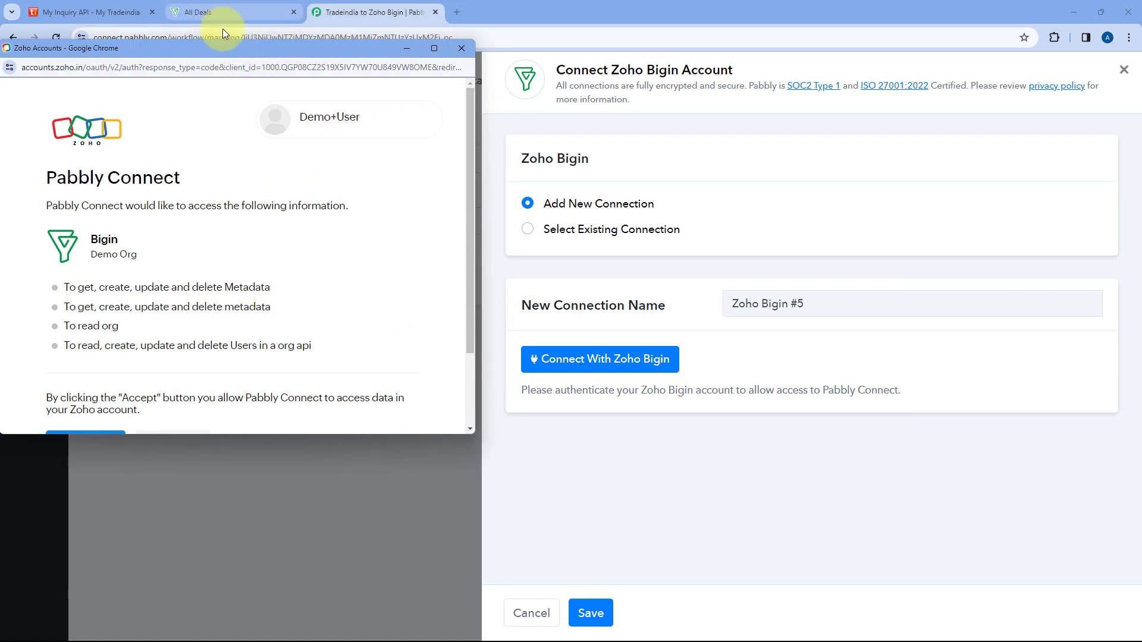
left_click(226, 12)
left_click(400, 13)
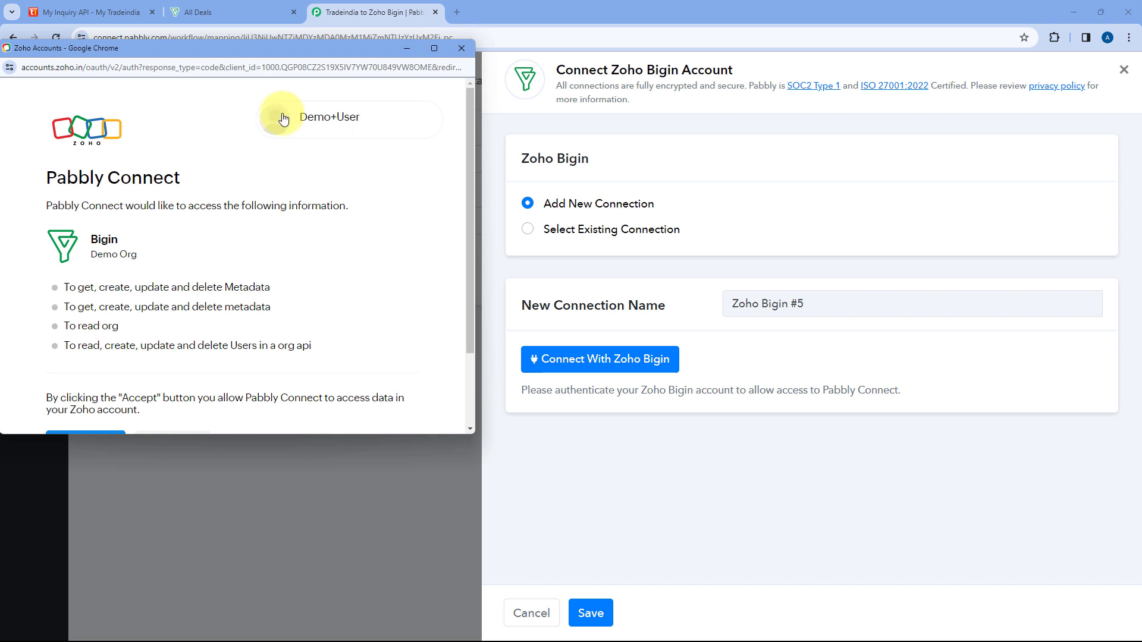
Accept the Zoho authorization request so Pabbly Connect can access the Bigin Demo Org.
scroll(249, 196, "down", 3)
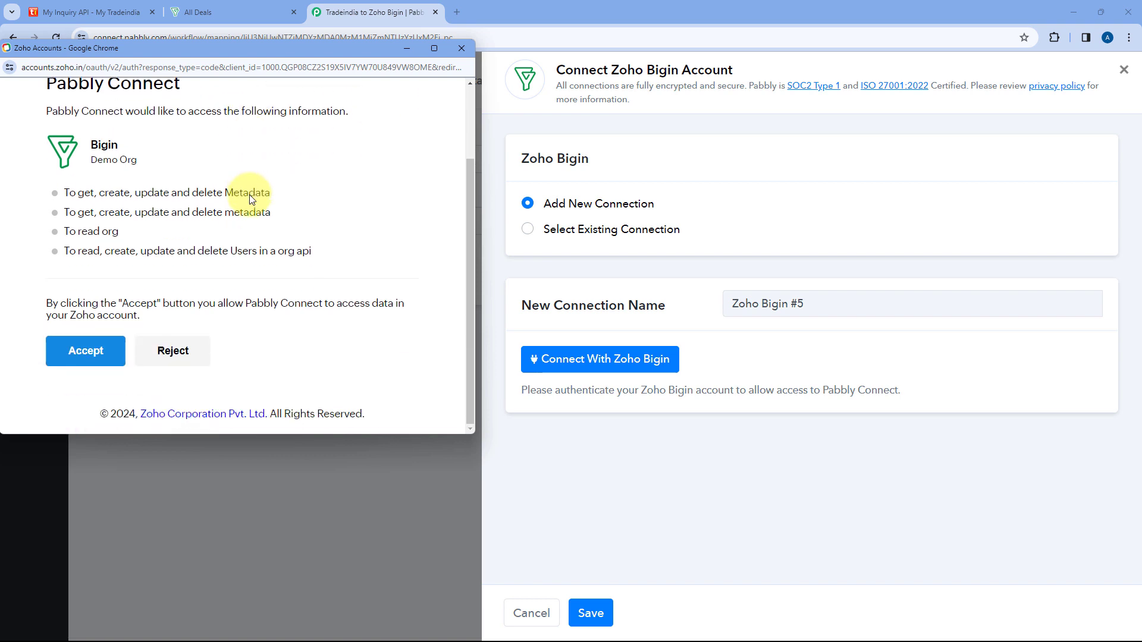
left_click(89, 363)
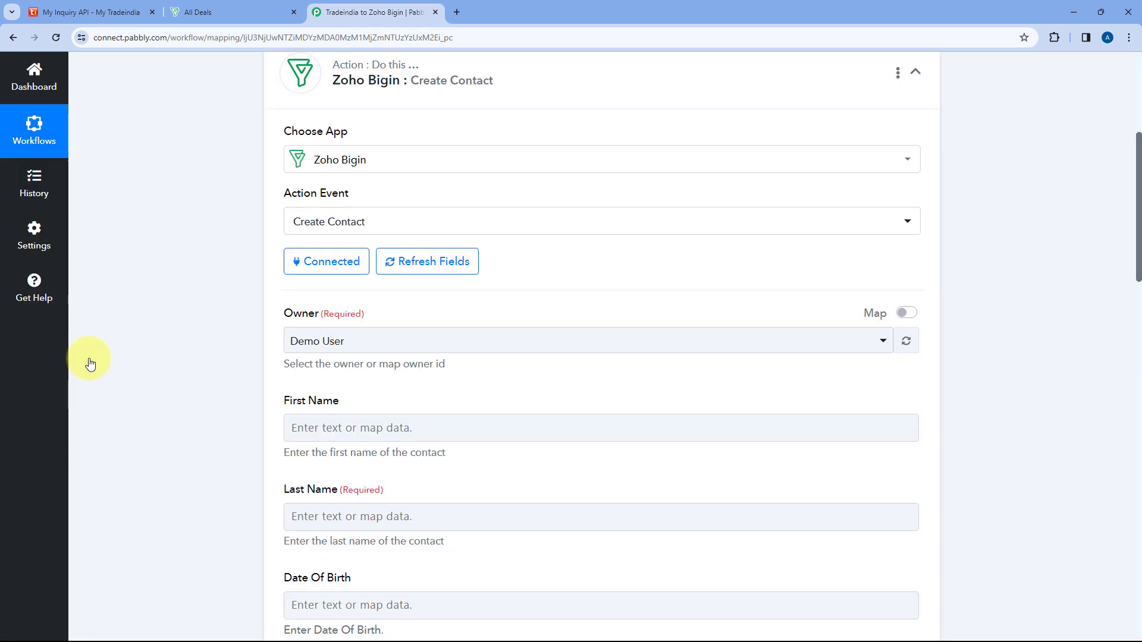
Choose Demo User as the owner of the contacts in the Create Contact action.
scroll(190, 319, "down", 3)
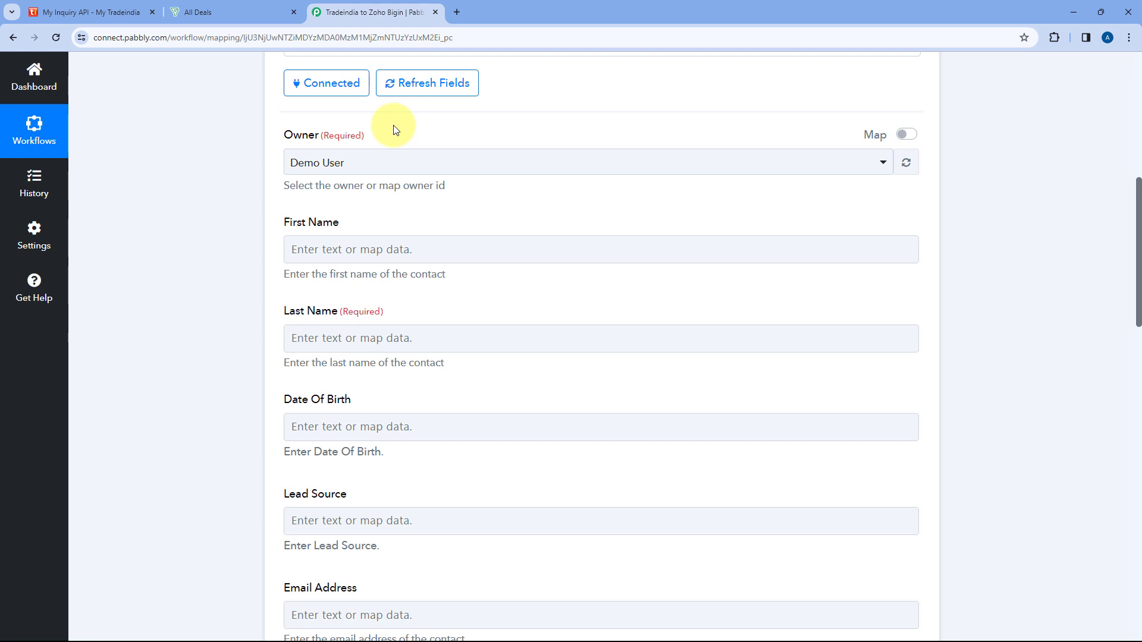
left_click(422, 161)
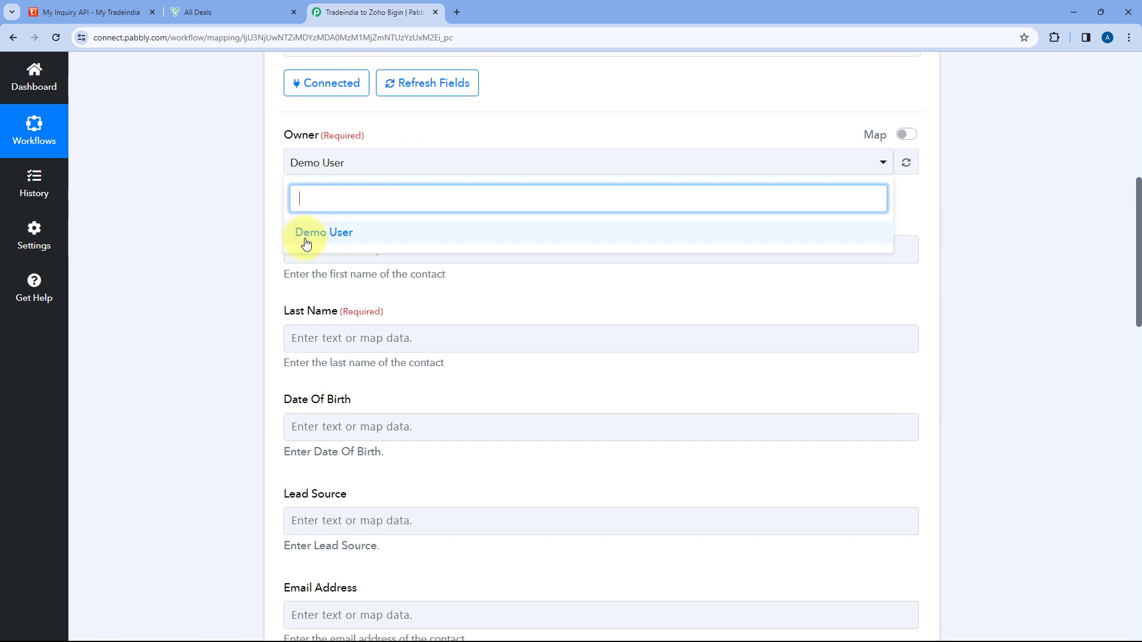
left_click(390, 237)
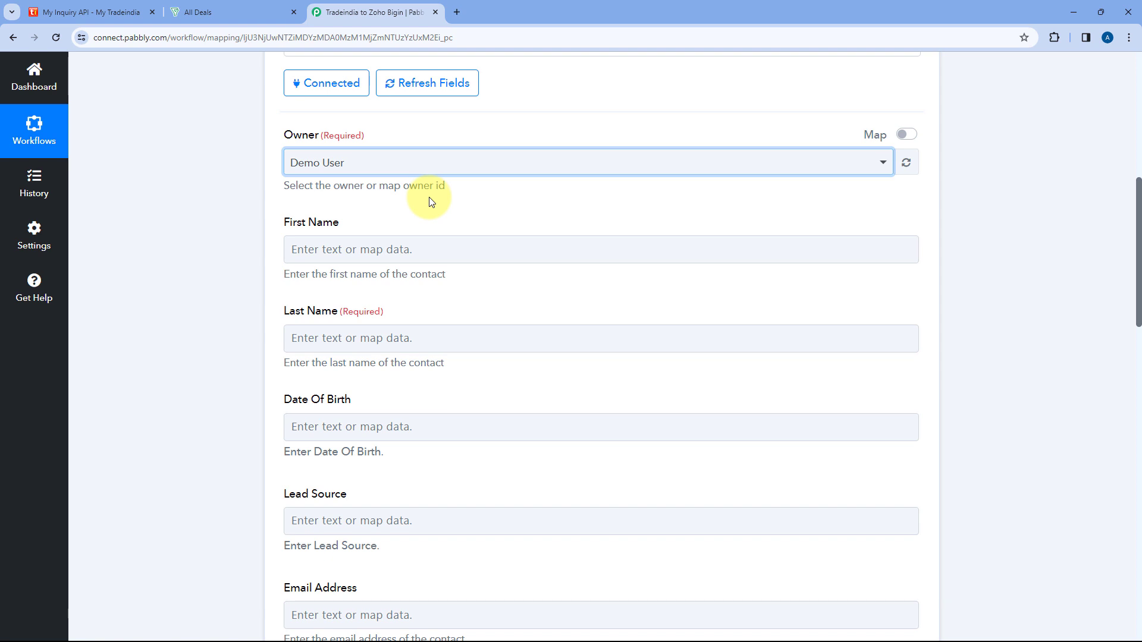
left_click(433, 161)
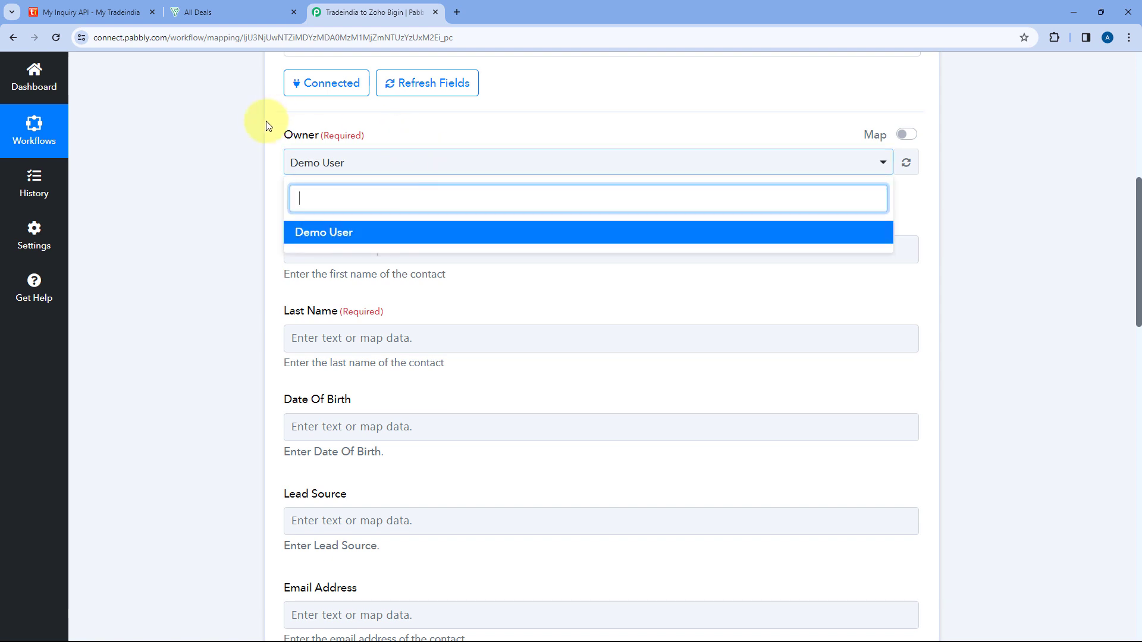
left_click(273, 178)
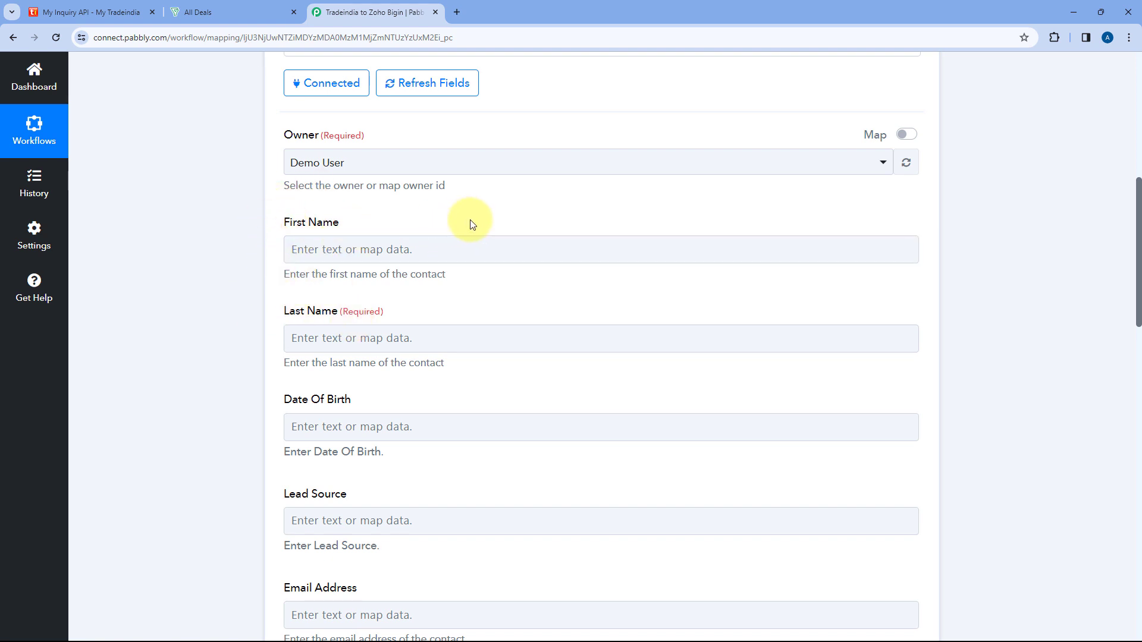
Expand the Tradeindia Capture leads trigger and collapse its Response Received section.
scroll(476, 220, "up", 7)
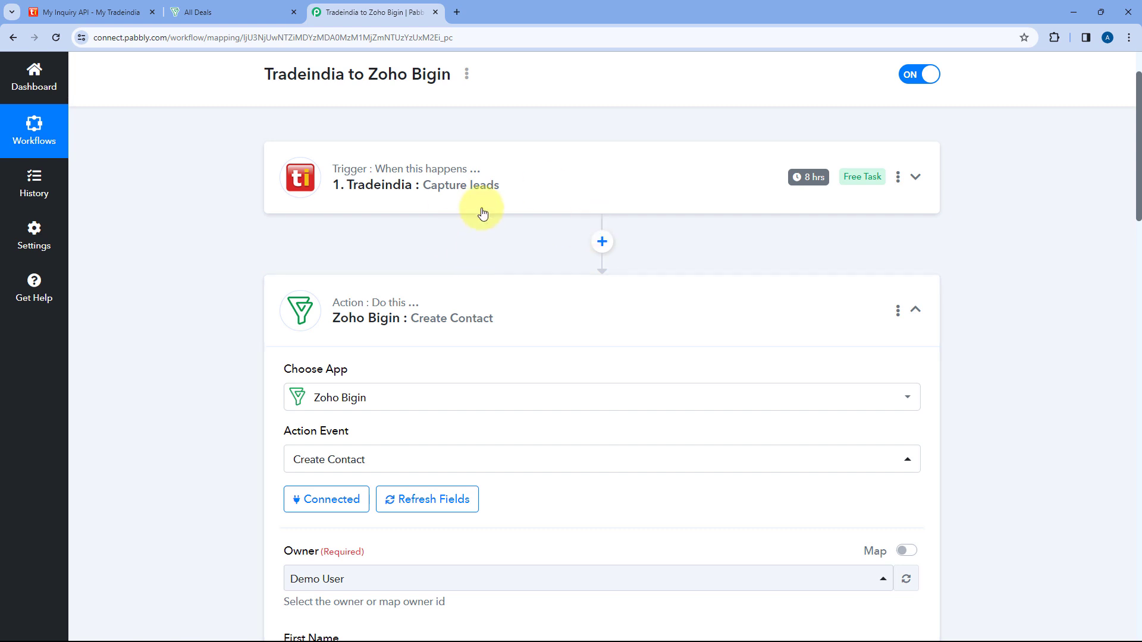
mouse_move(428, 176)
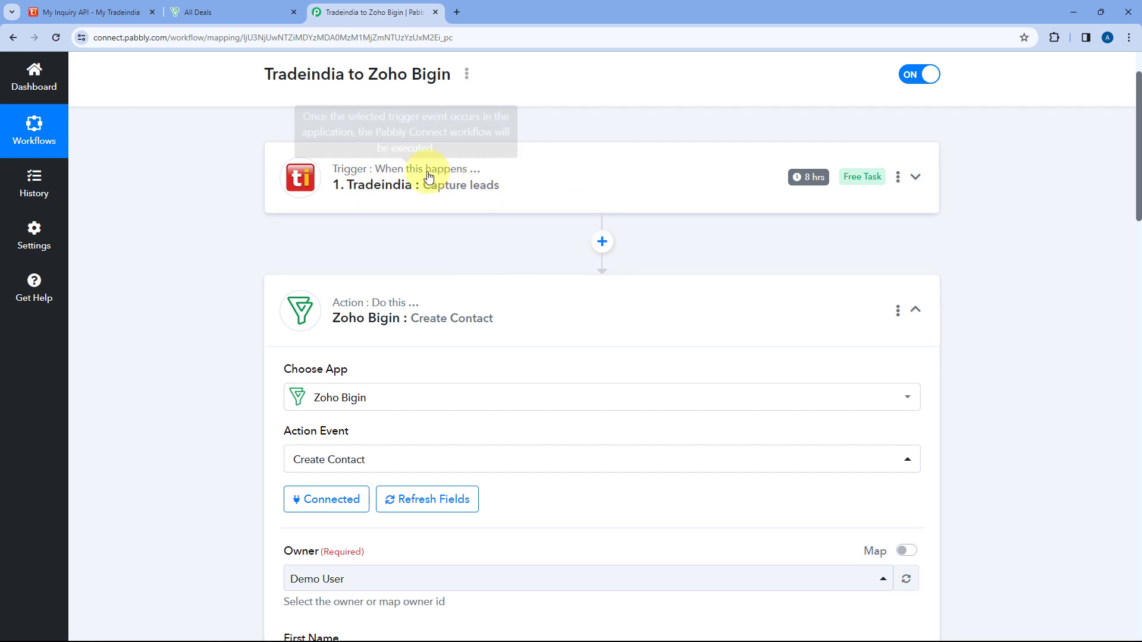
left_click(525, 192)
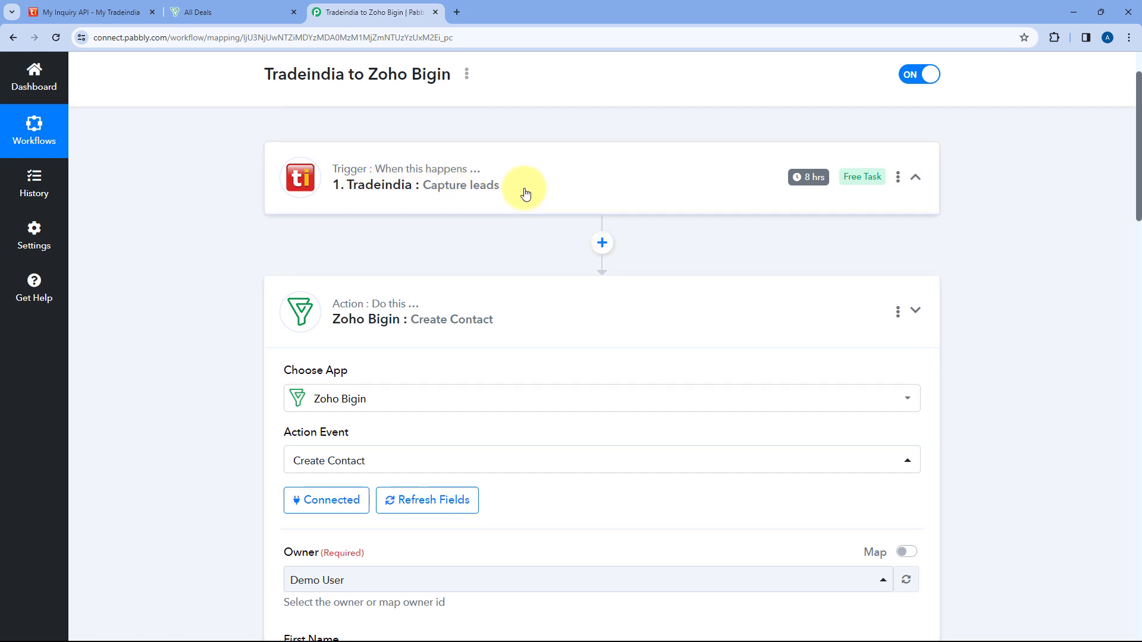
scroll(339, 368, "up", 1)
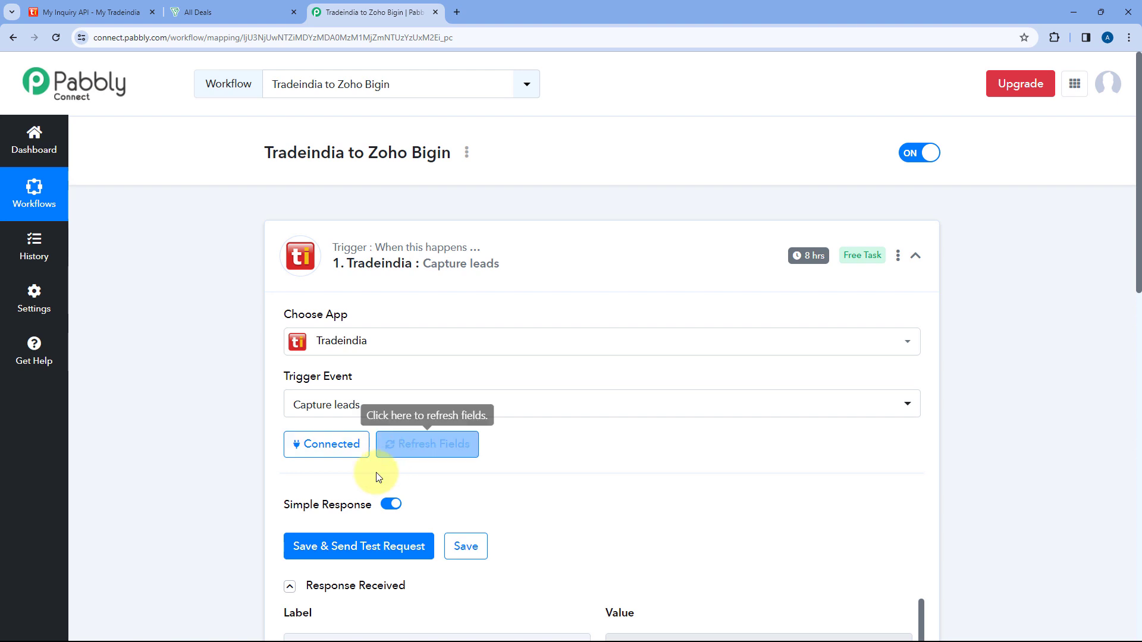
left_click(289, 586)
scroll(459, 309, "down", 6)
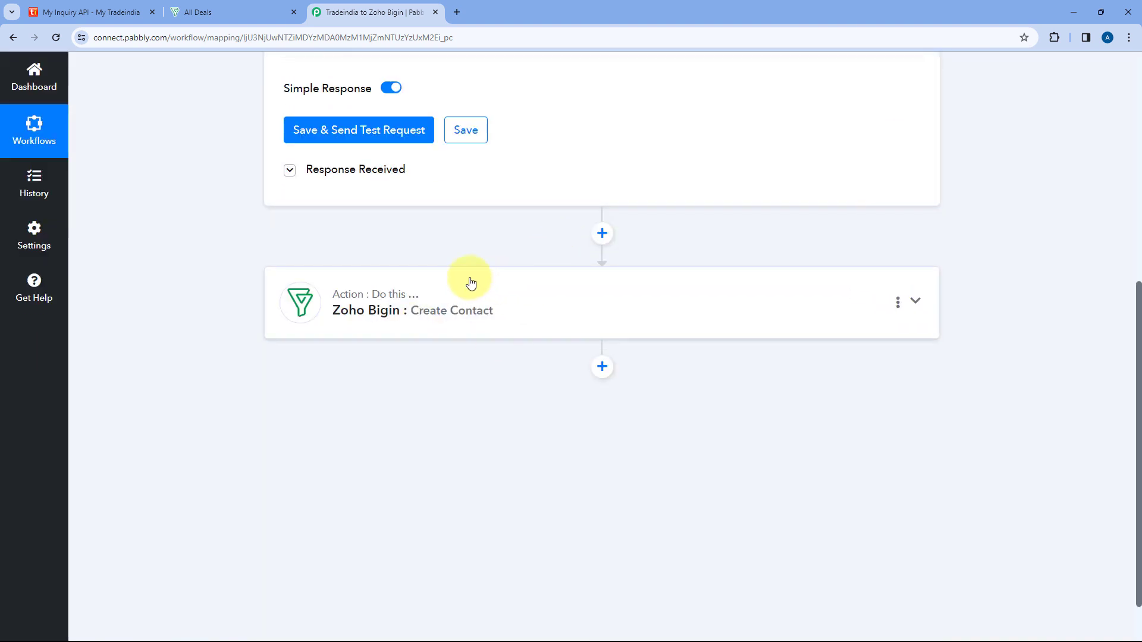
Reopen the Zoho Bigin Create Contact action to reach its contact fields.
left_click(494, 288)
scroll(499, 283, "down", 2)
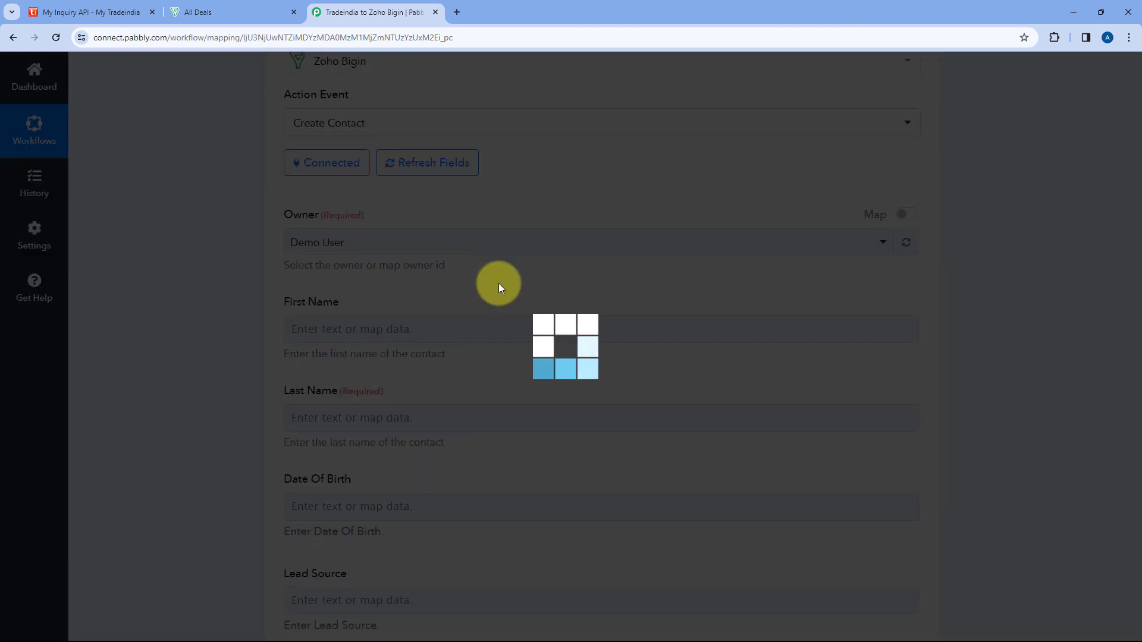
scroll(502, 283, "down", 6)
scroll(493, 274, "down", 2)
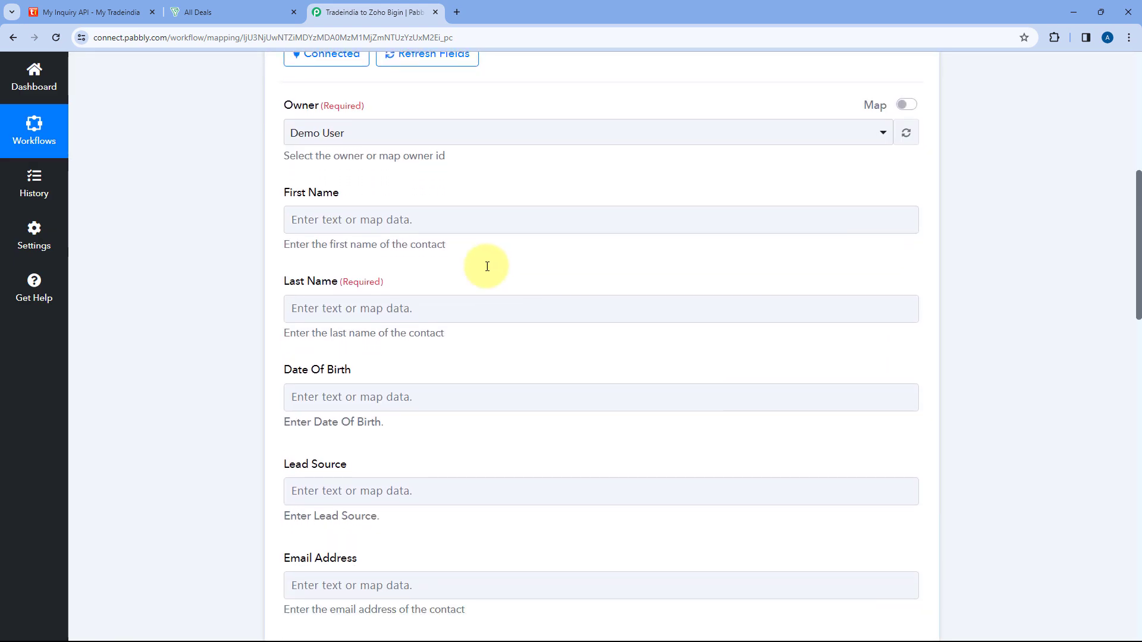
left_click(353, 133)
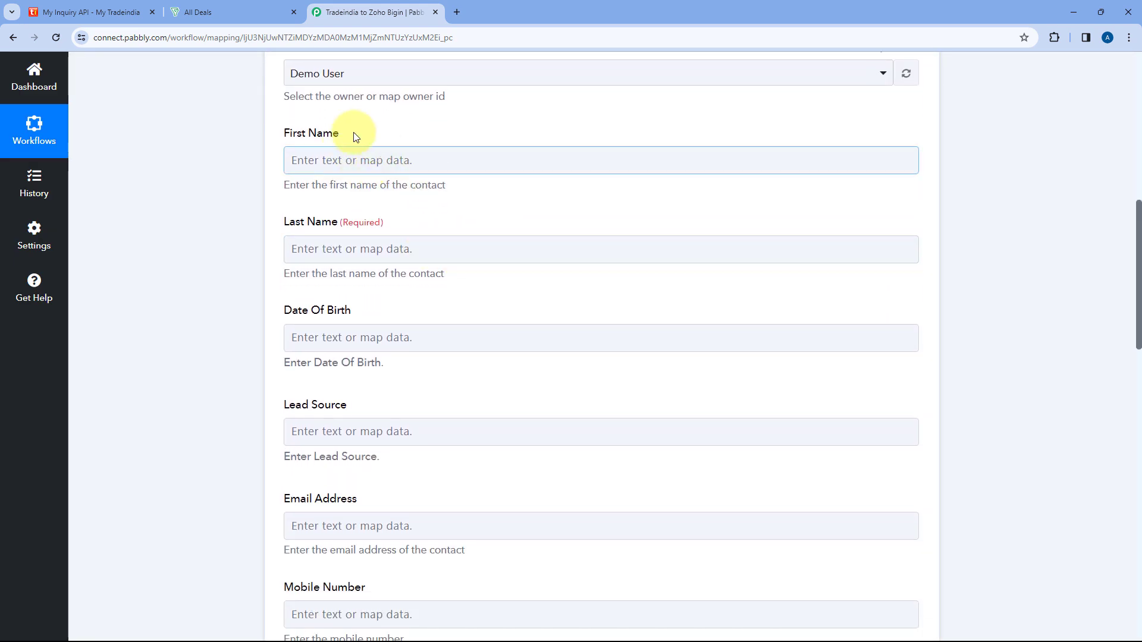
Try mapping the Tradeindia Sender Name to the contact's First Name field and clear the mapping.
left_click(331, 161)
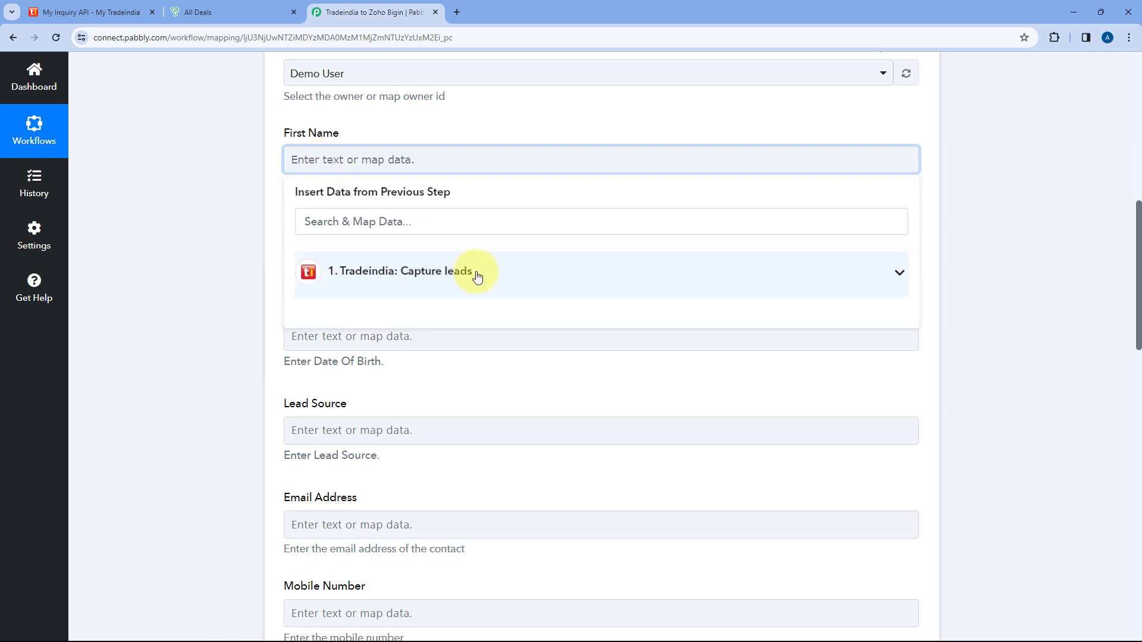
left_click(476, 274)
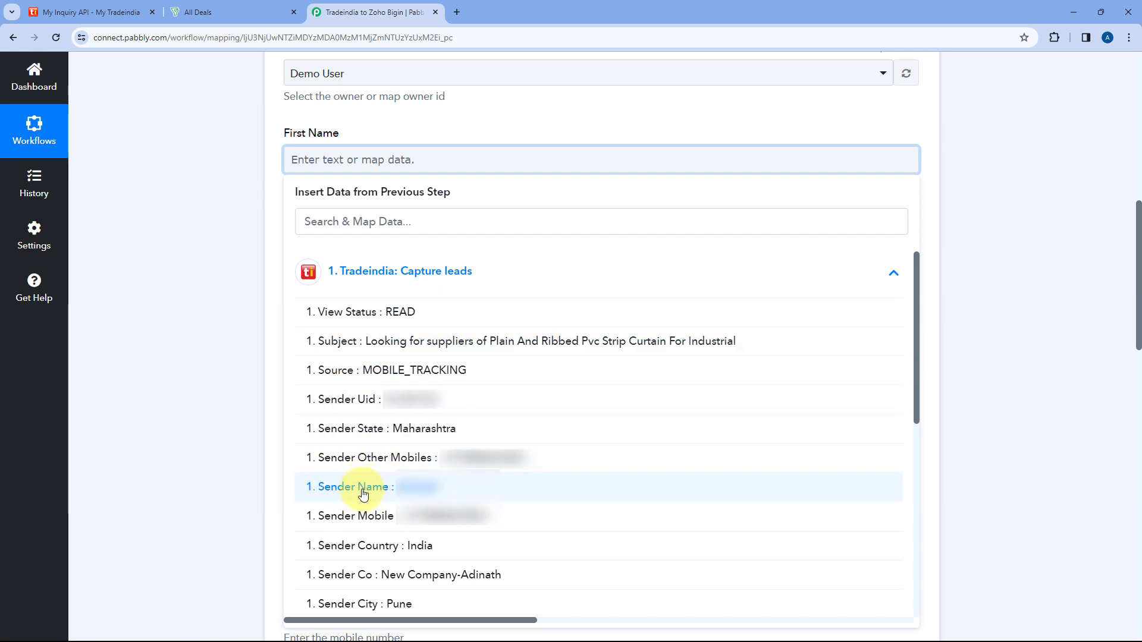
left_click(454, 135)
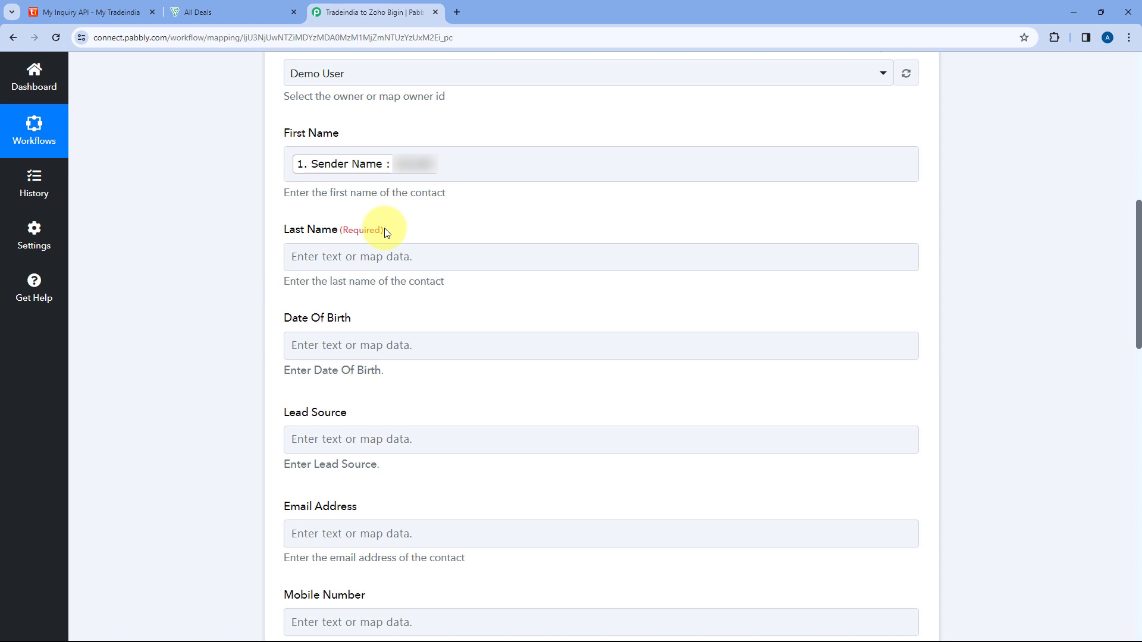
left_click(450, 162)
key("BackSpace")
left_click(213, 170)
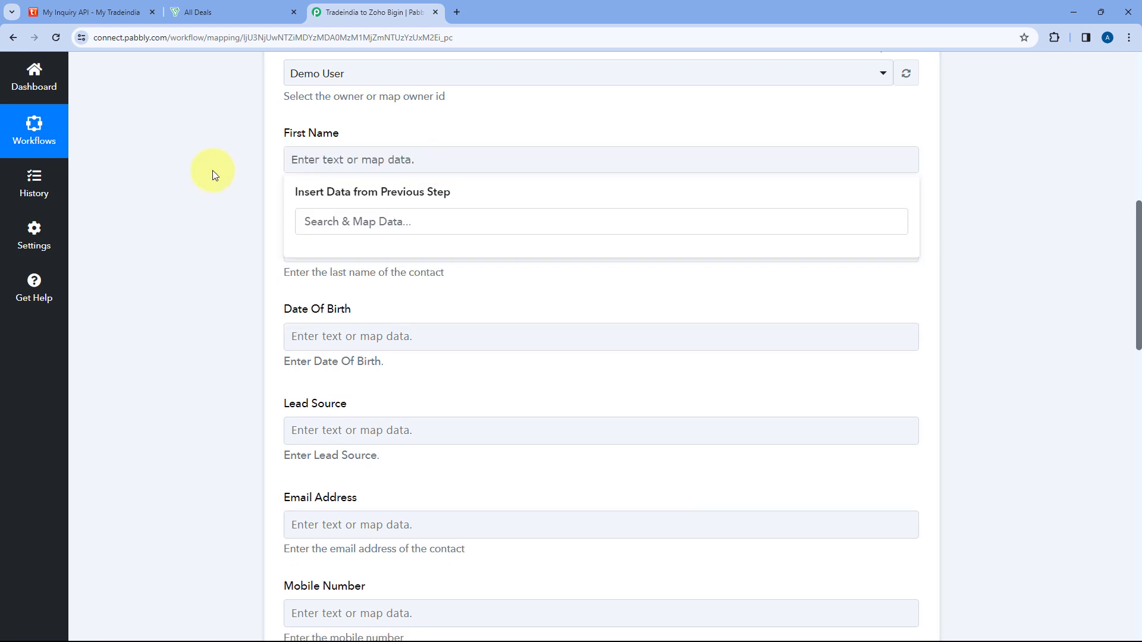
Map the required Last Name field to the Sender Name from the Tradeindia lead, searching the data for "Name".
left_click(339, 255)
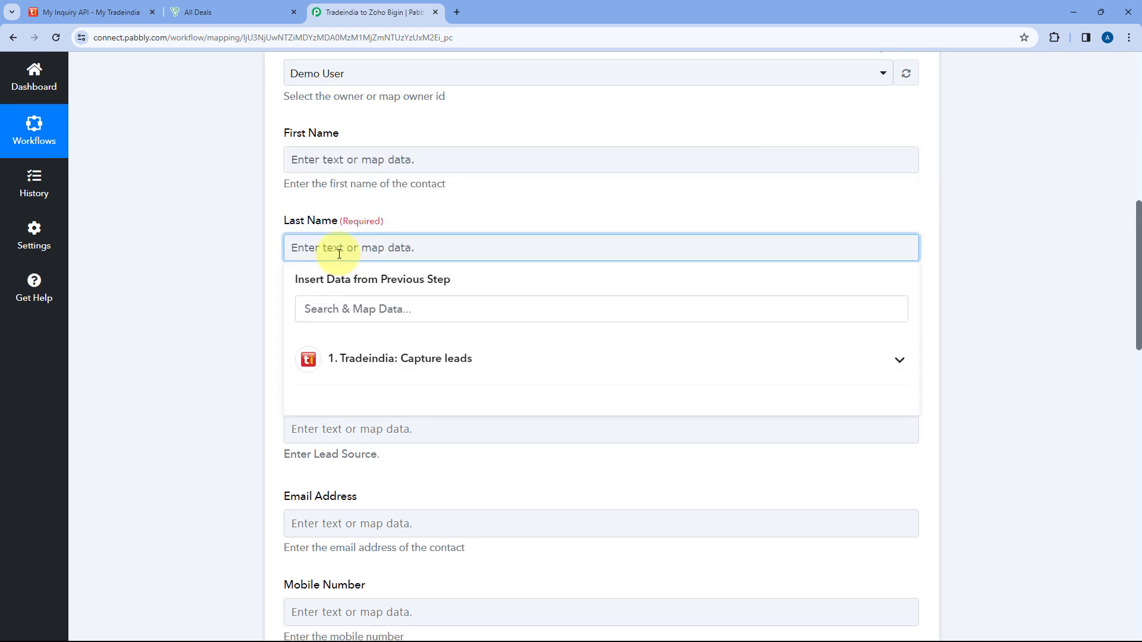
left_click(340, 307)
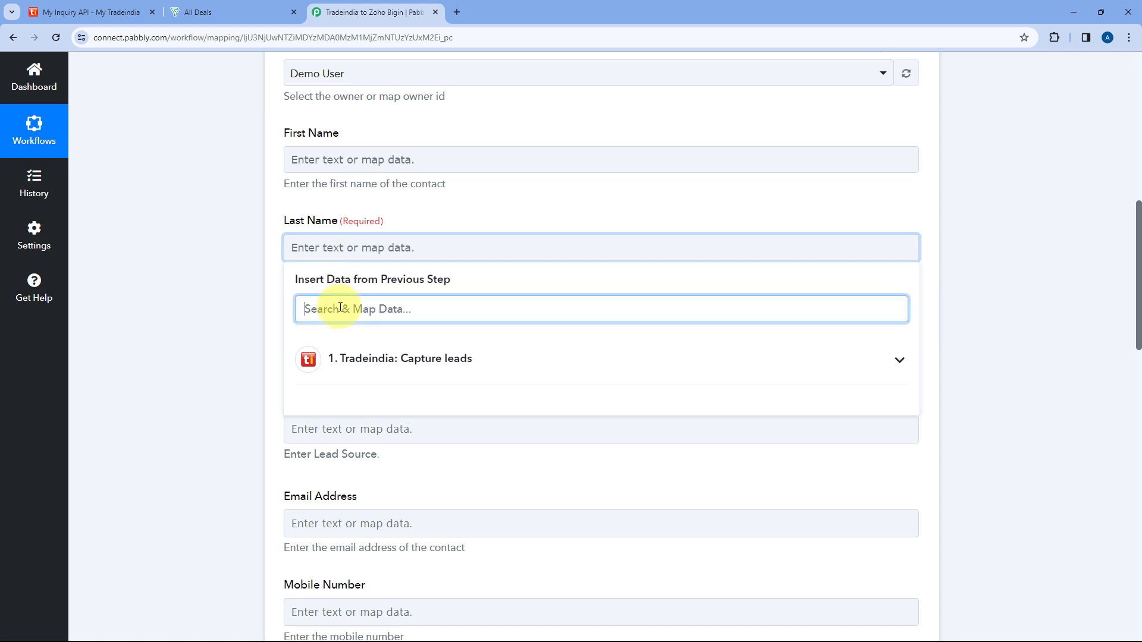
type("Name")
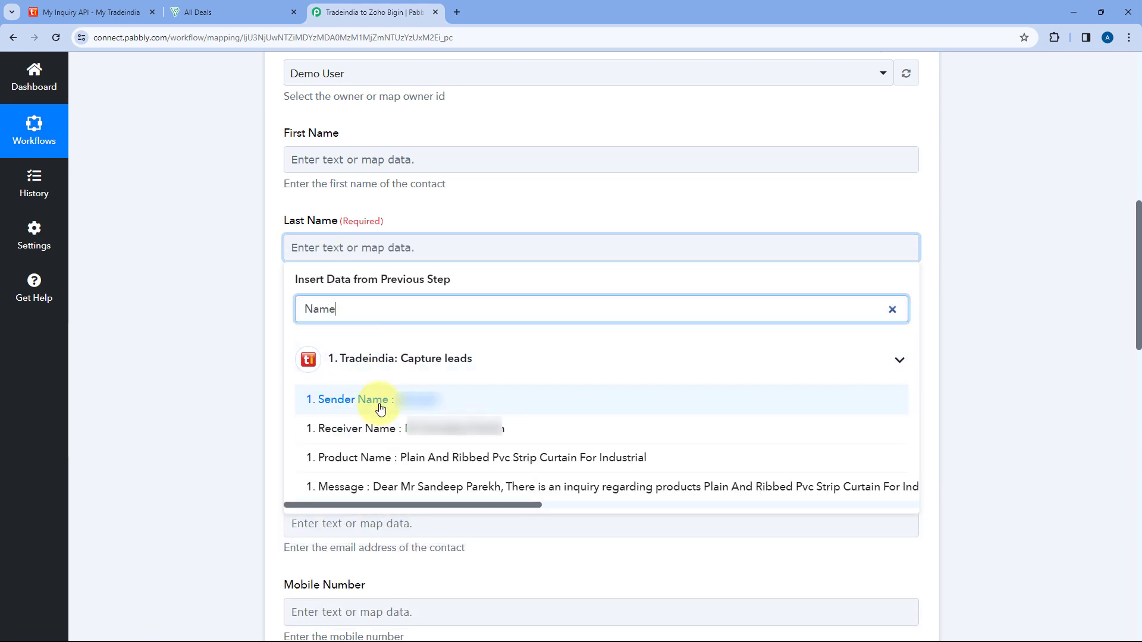
left_click(319, 398)
left_click(259, 295)
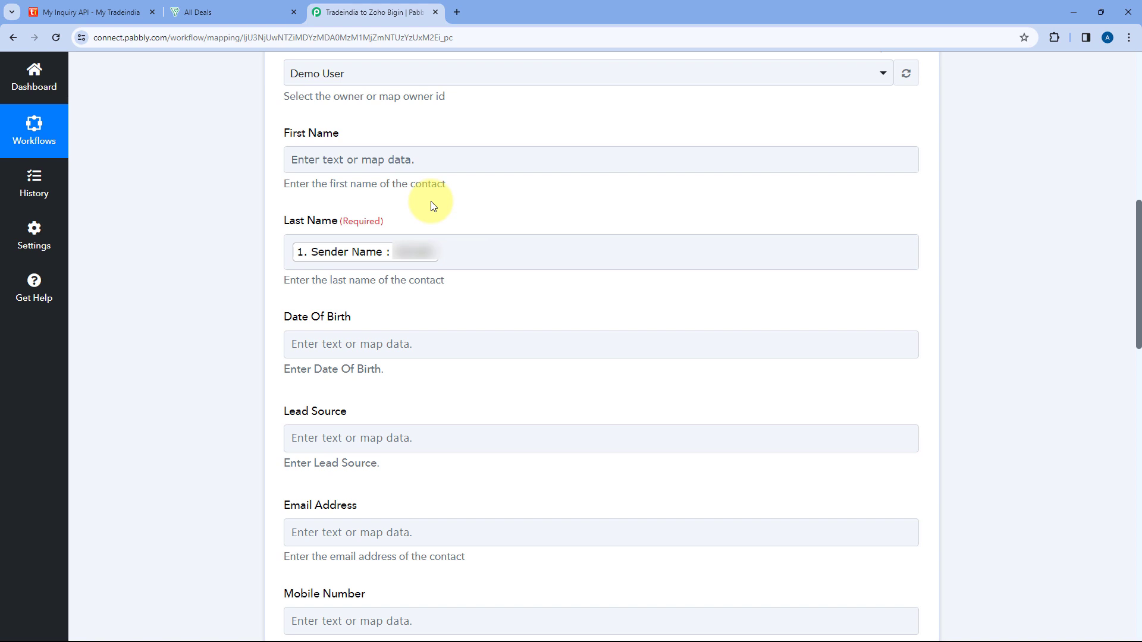
Enter Tradeindia as the contact's Lead Source.
scroll(433, 207, "down", 3)
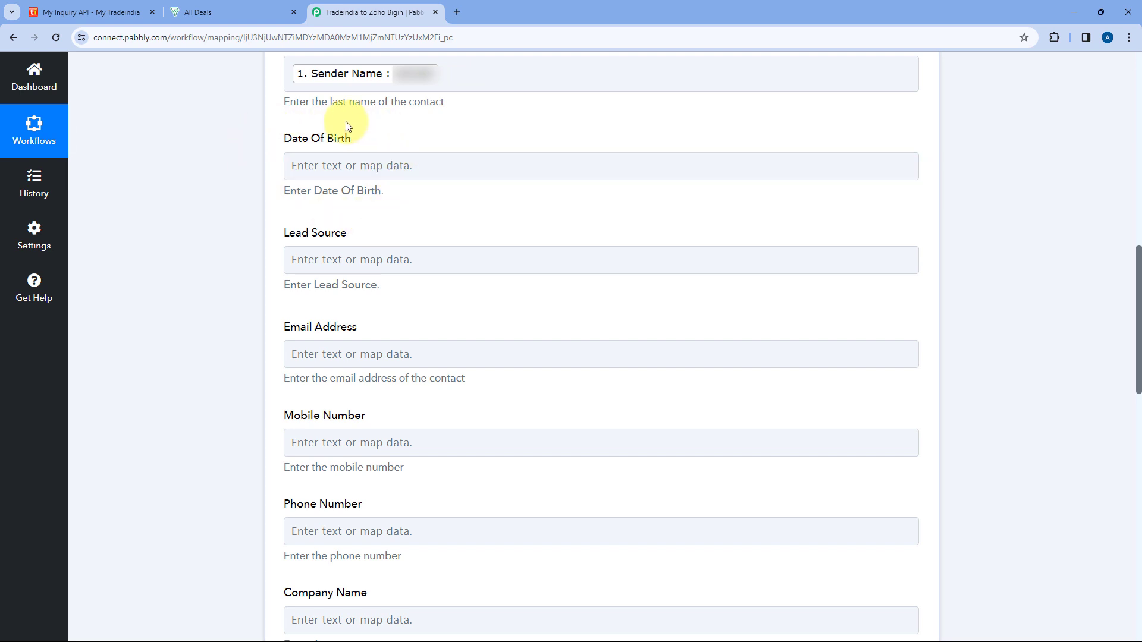
scroll(297, 190, "down", 1)
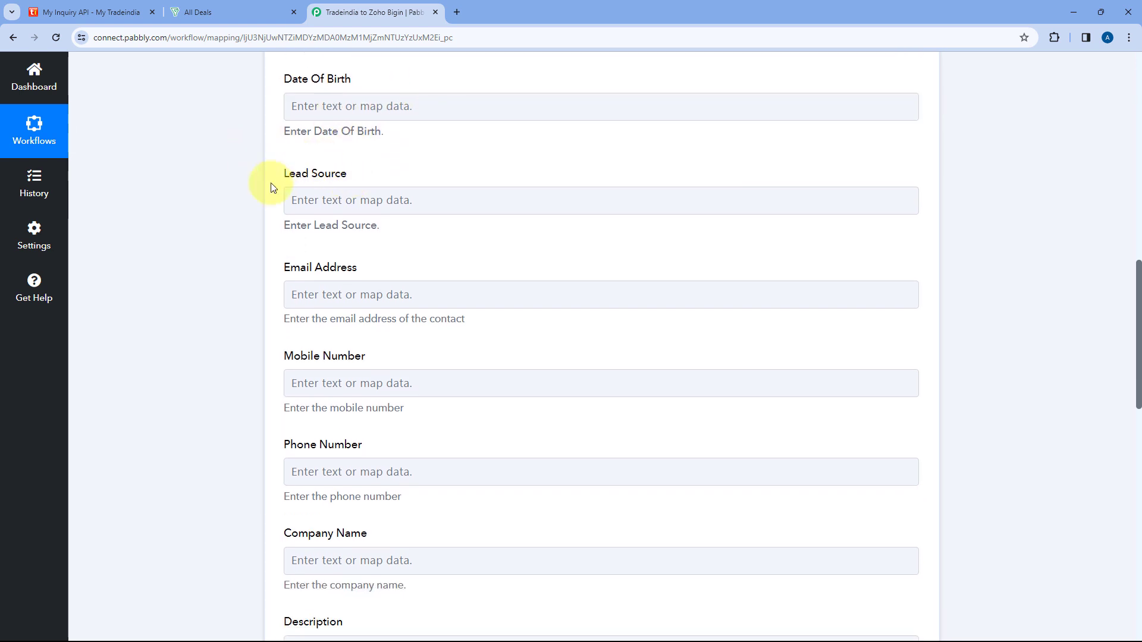
left_click(338, 198)
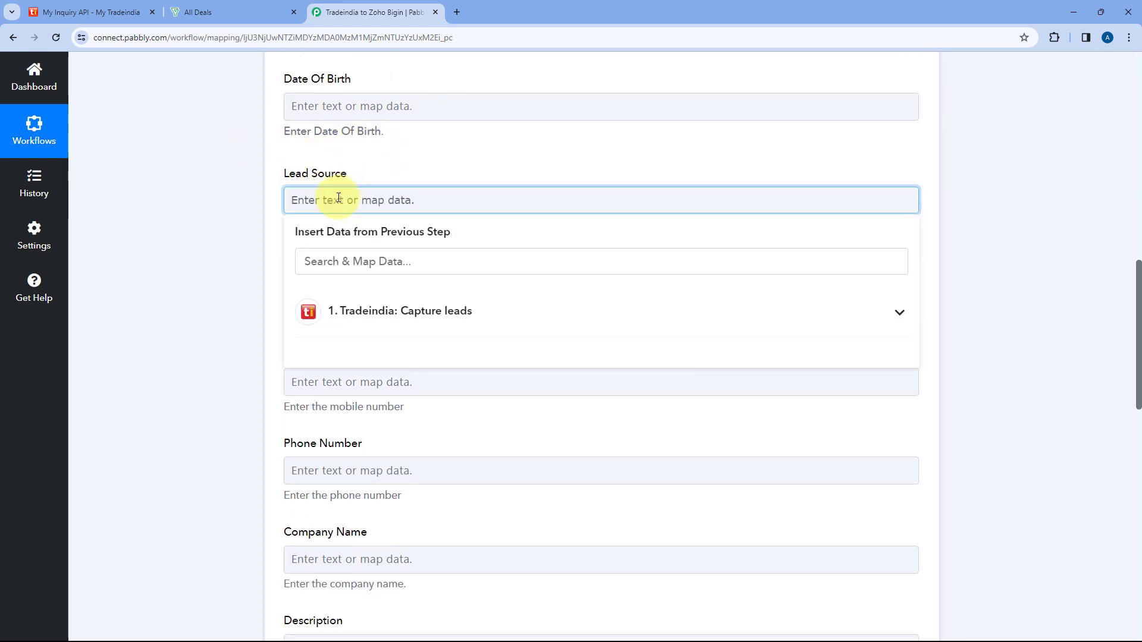
type("Tradeindia")
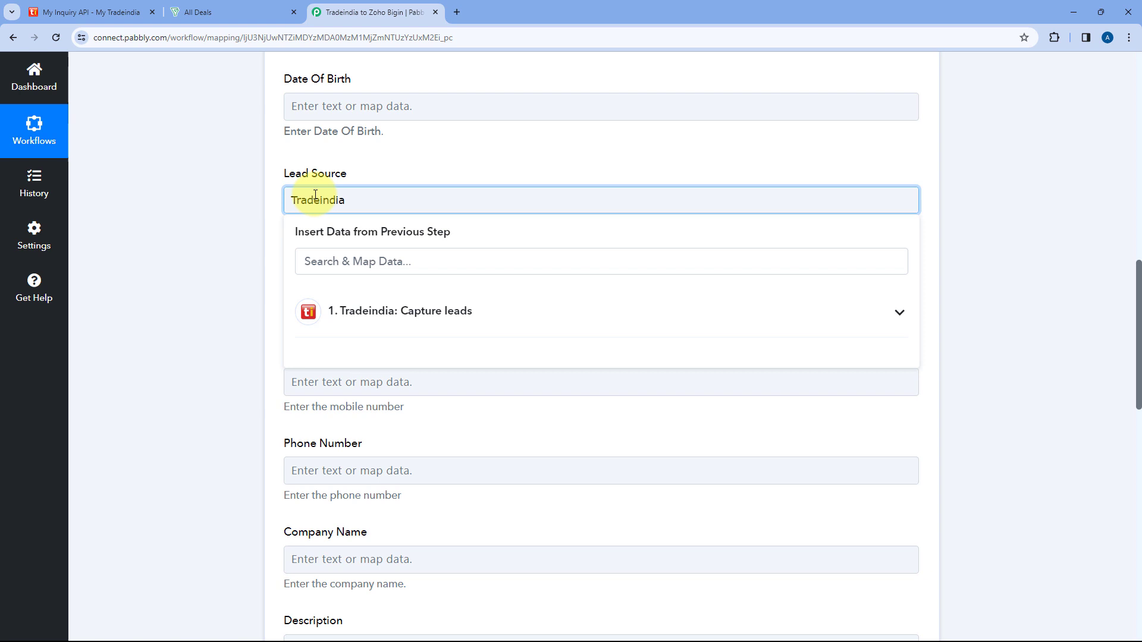
left_click(280, 195)
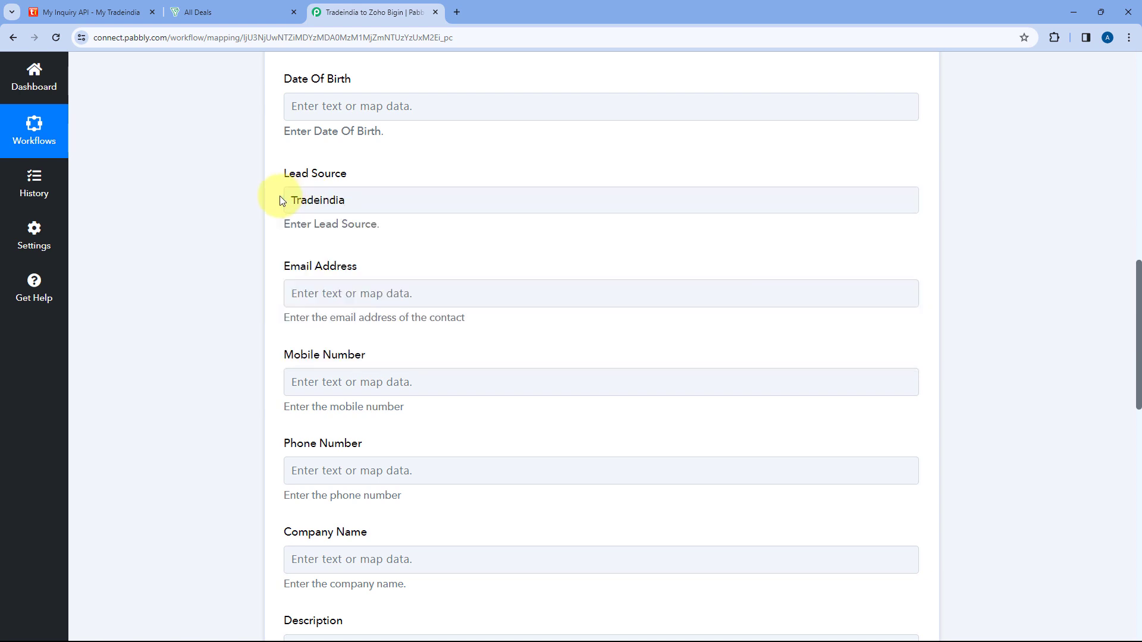
Search the Tradeindia lead data for "Ema" to look for a value for the Email Address field.
left_click(327, 293)
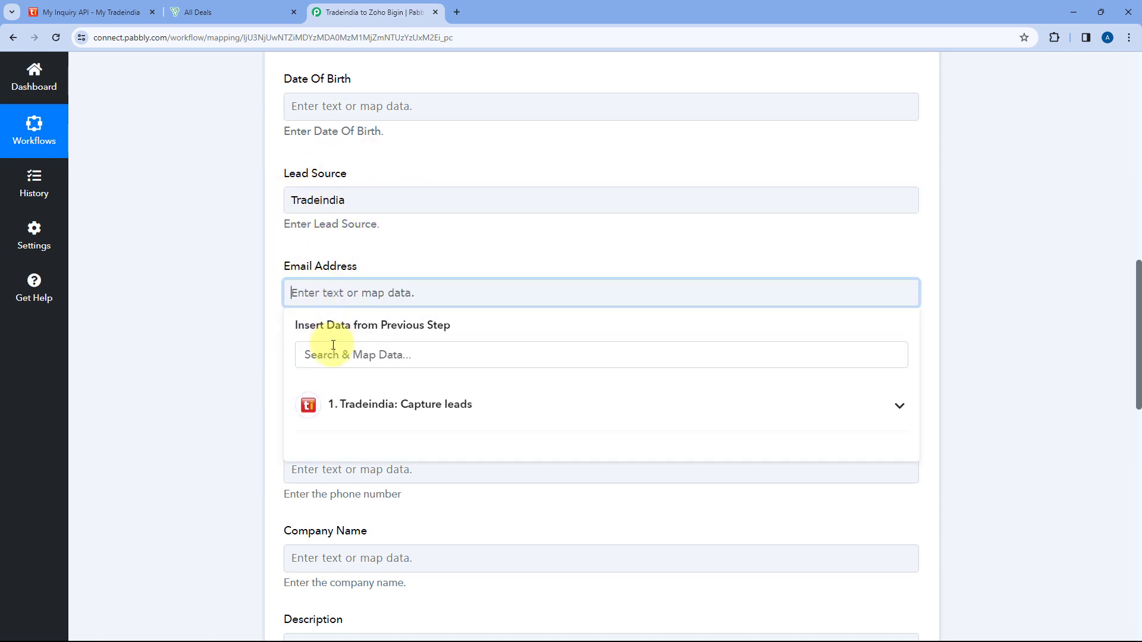
left_click(333, 350)
type("Ema")
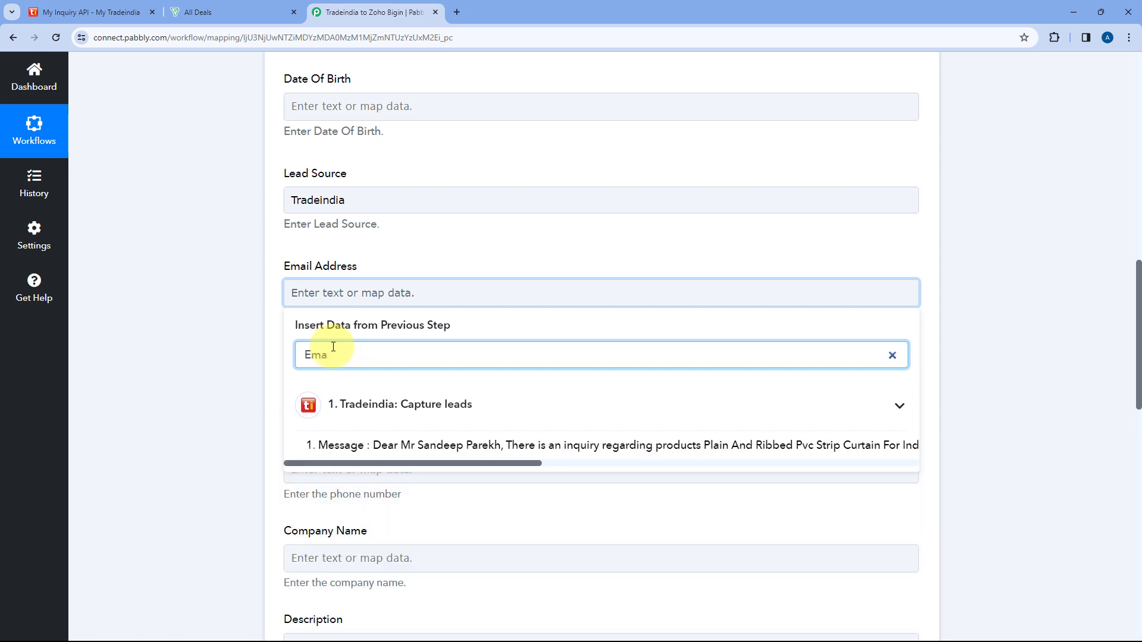
left_click(272, 319)
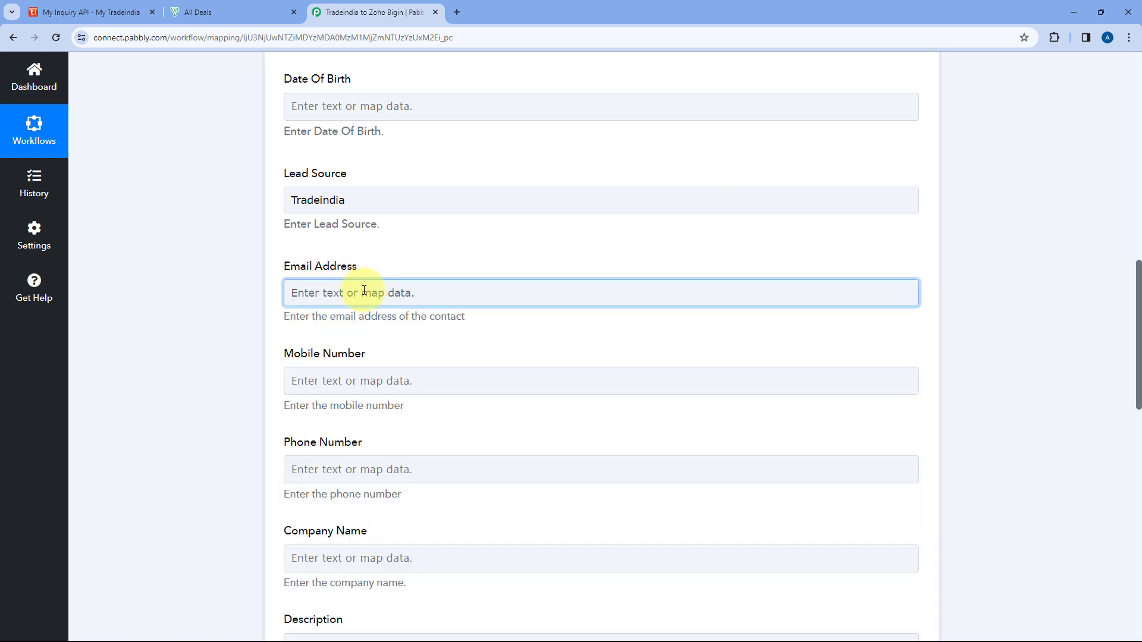
Map the Mobile Number field to the Sender Mobile from the Tradeindia lead, searching the data for "Mob".
scroll(381, 267, "down", 4)
left_click(339, 145)
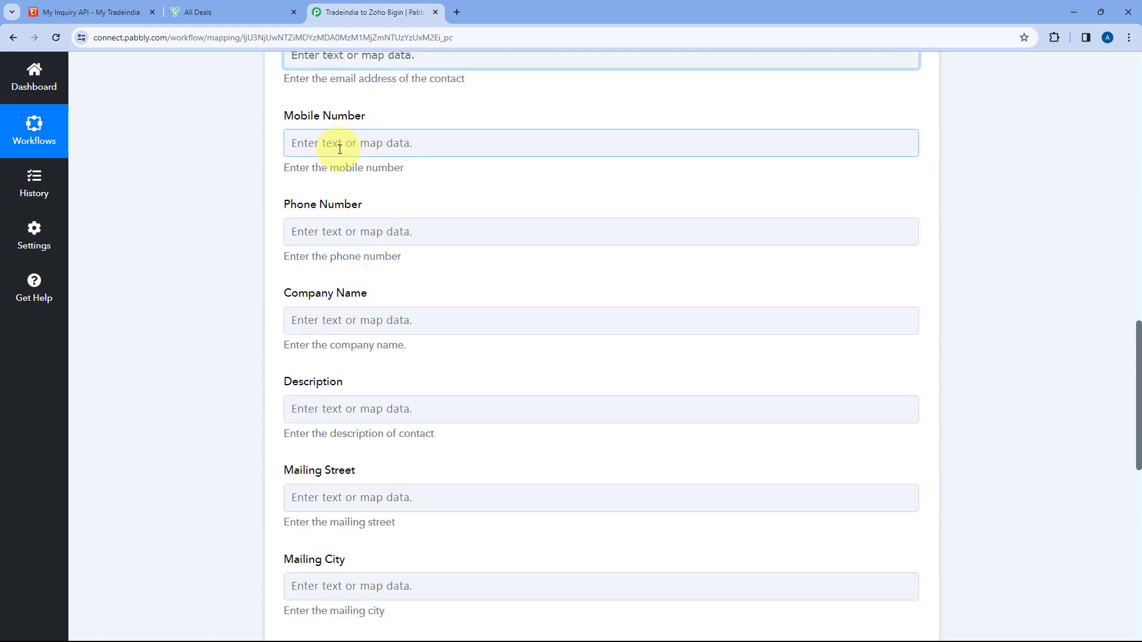
left_click(354, 202)
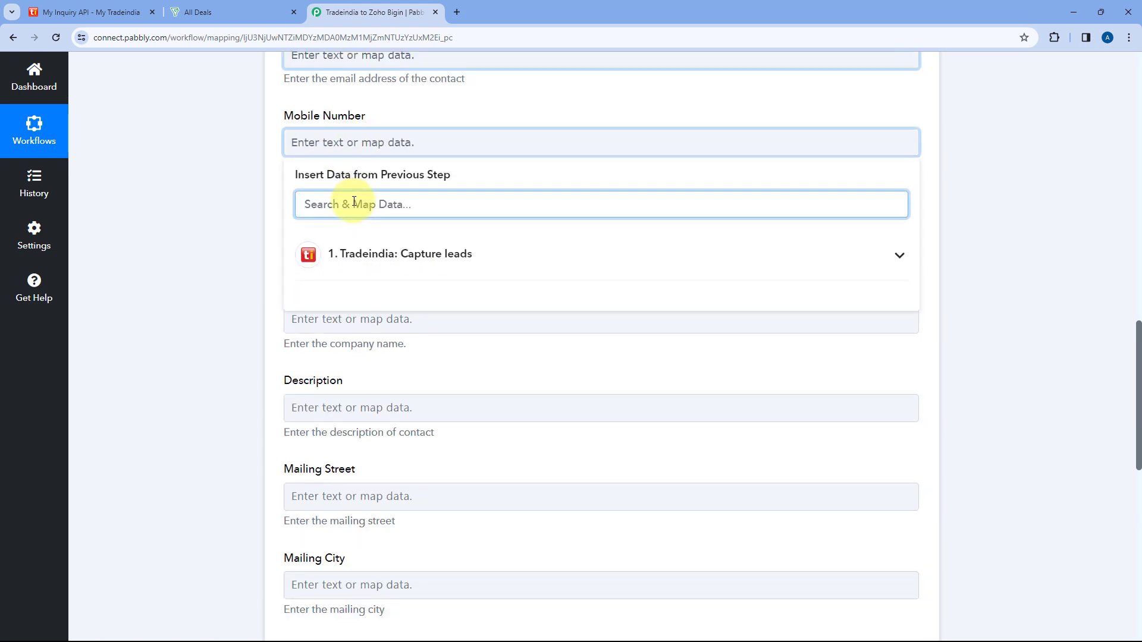
type("Mob")
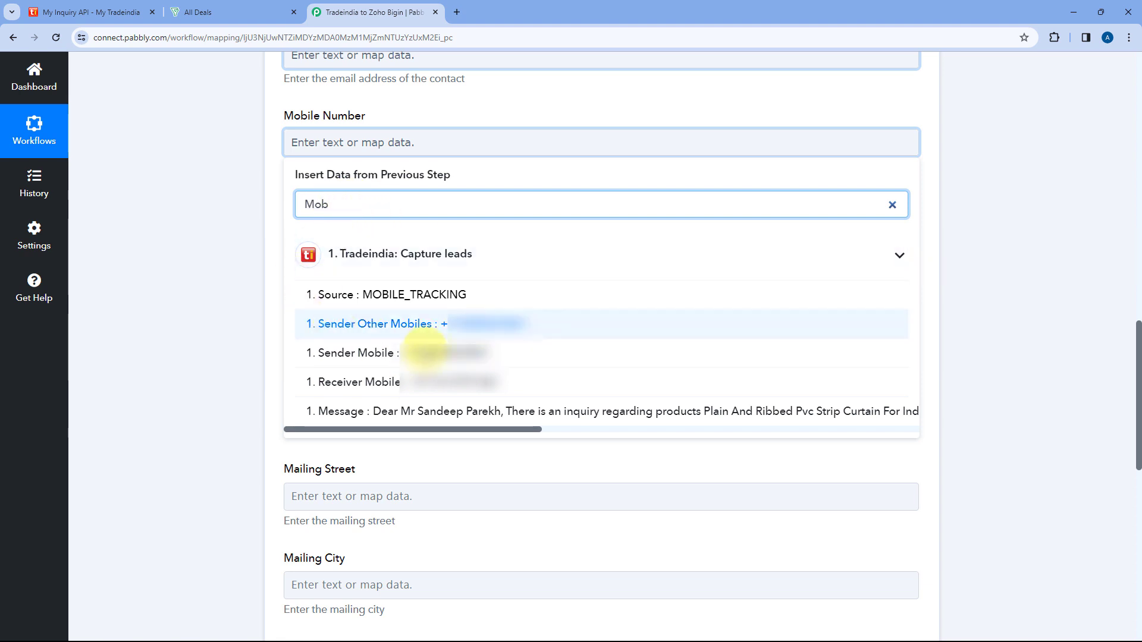
left_click(355, 356)
left_click(254, 209)
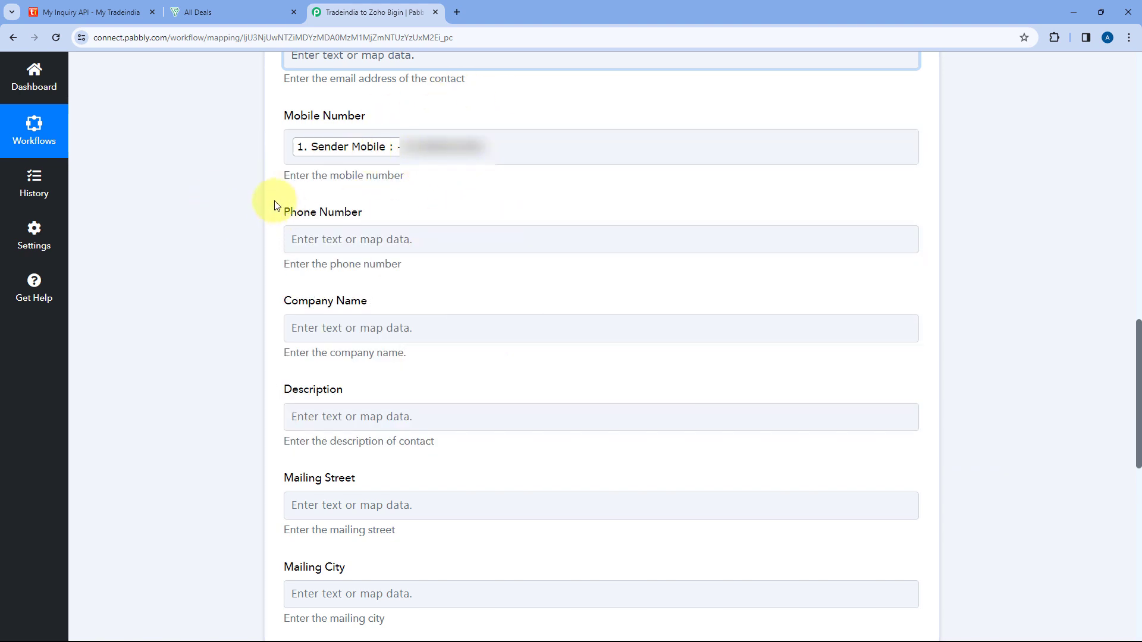
Map the Company Name field to the Sender Co value from the Tradeindia lead, searching the data for "Com".
scroll(261, 220, "down", 2)
left_click(338, 216)
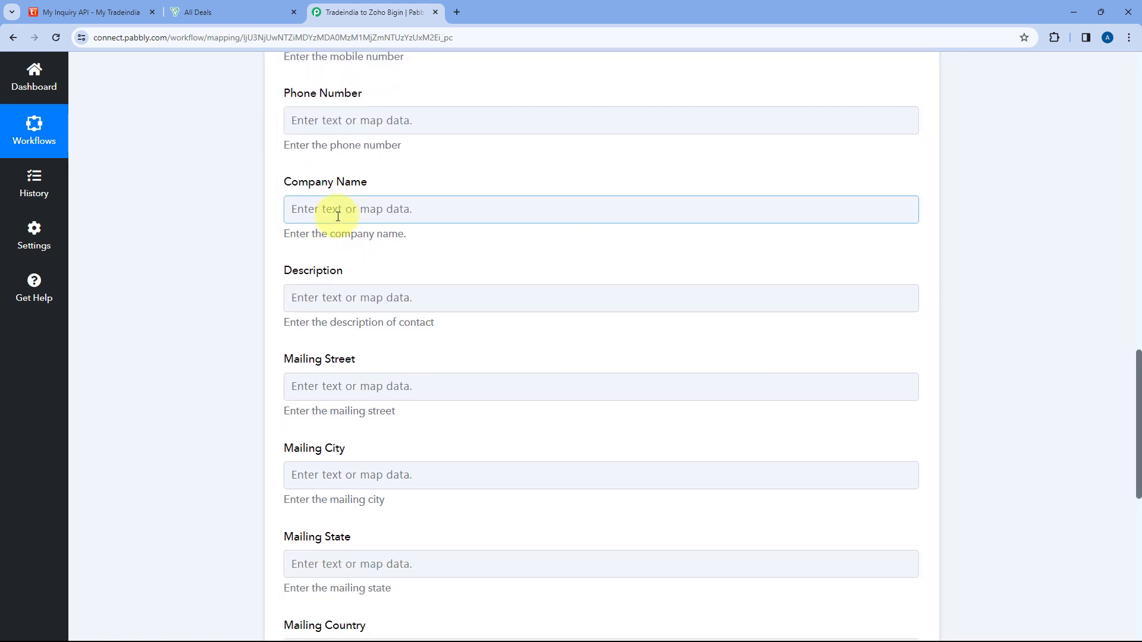
left_click(325, 276)
type("Com")
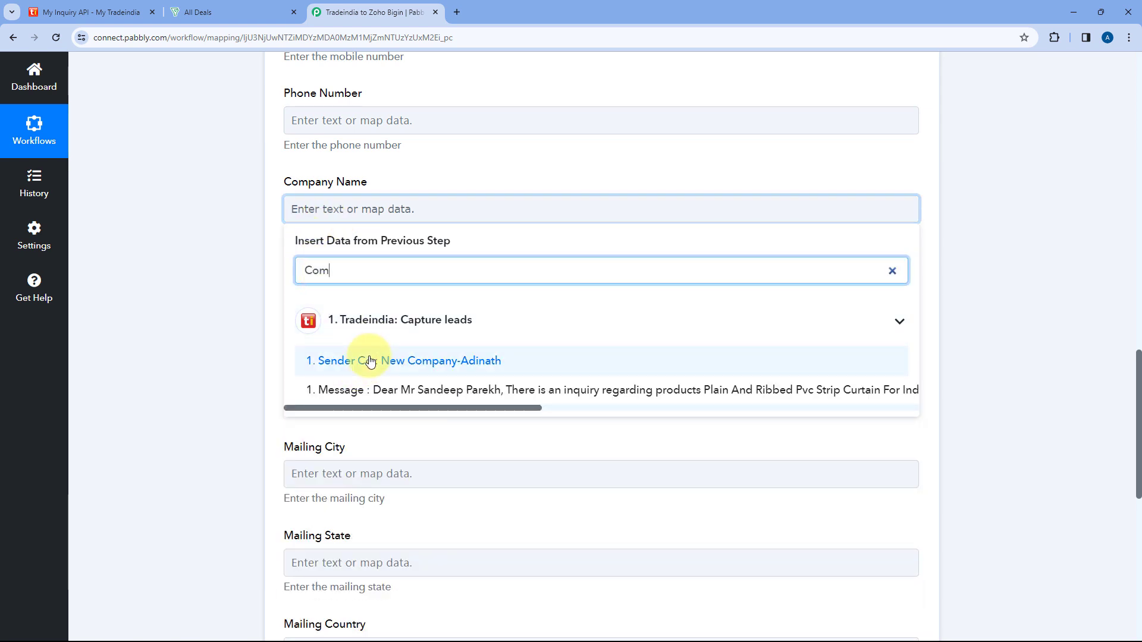
left_click(369, 361)
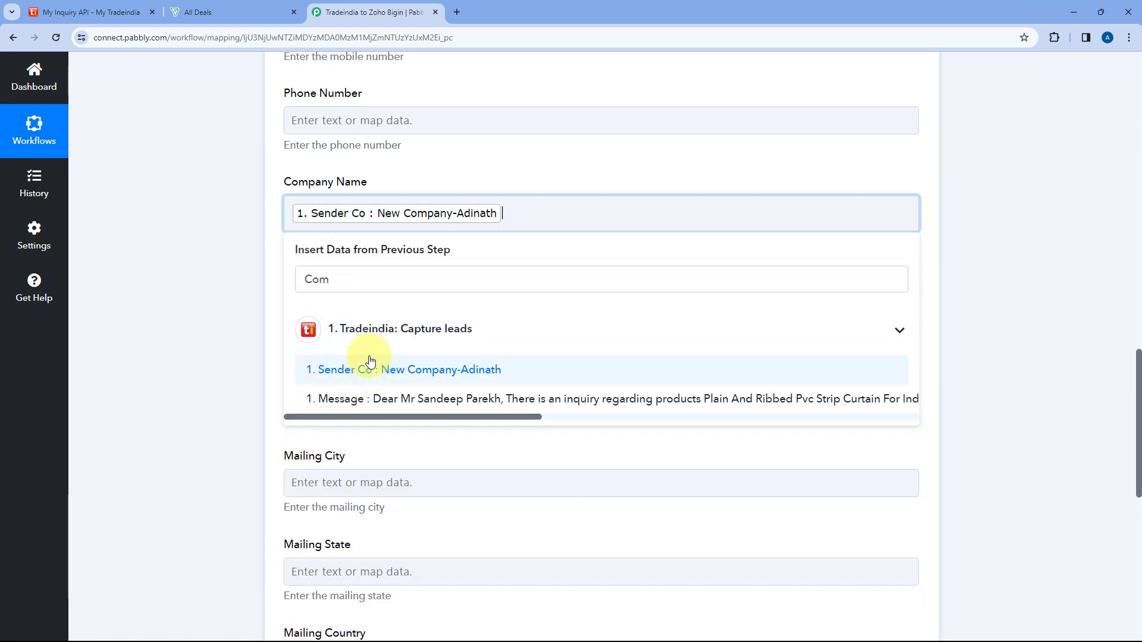
left_click(268, 248)
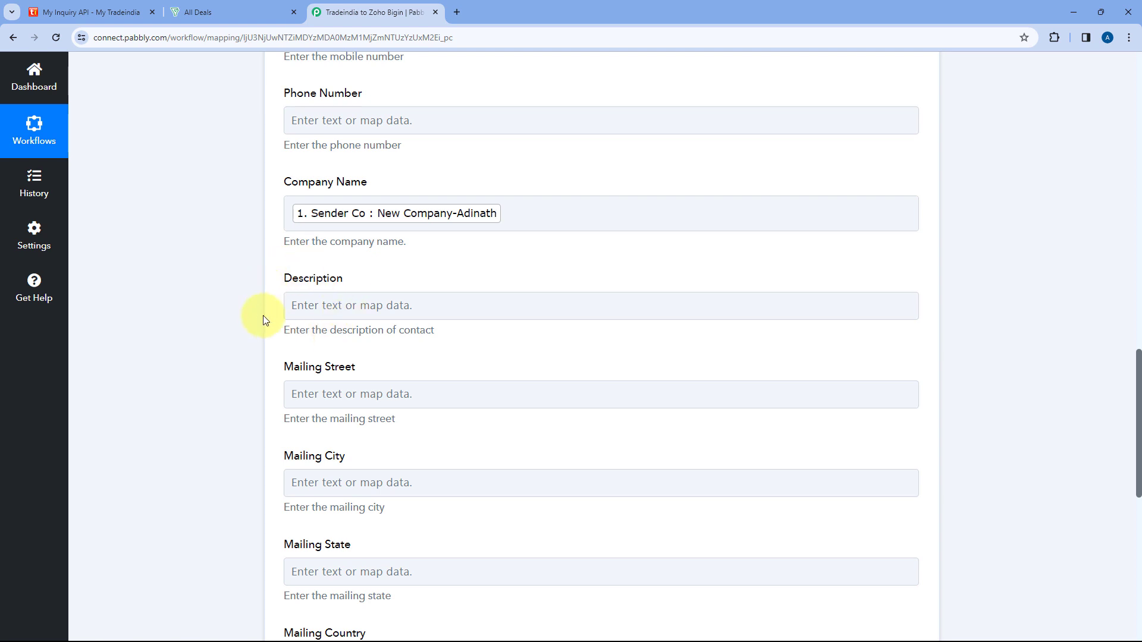
Map the contact's Description field to the Message from the Tradeindia lead, searching the data for "Mess".
left_click(349, 304)
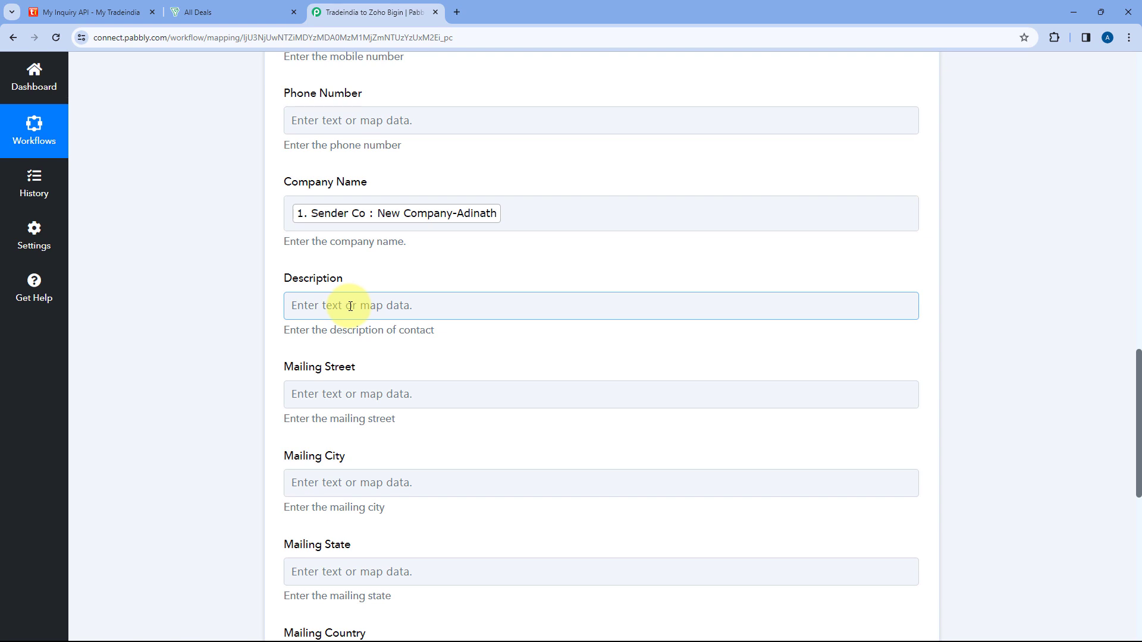
left_click(351, 307)
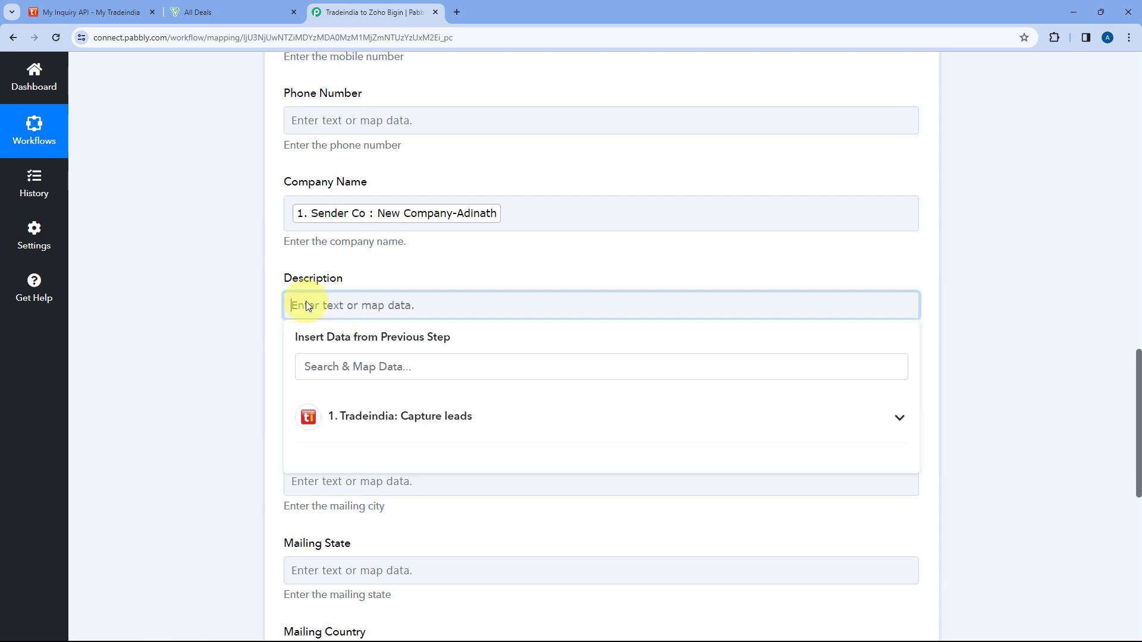
left_click(357, 367)
type("Mess")
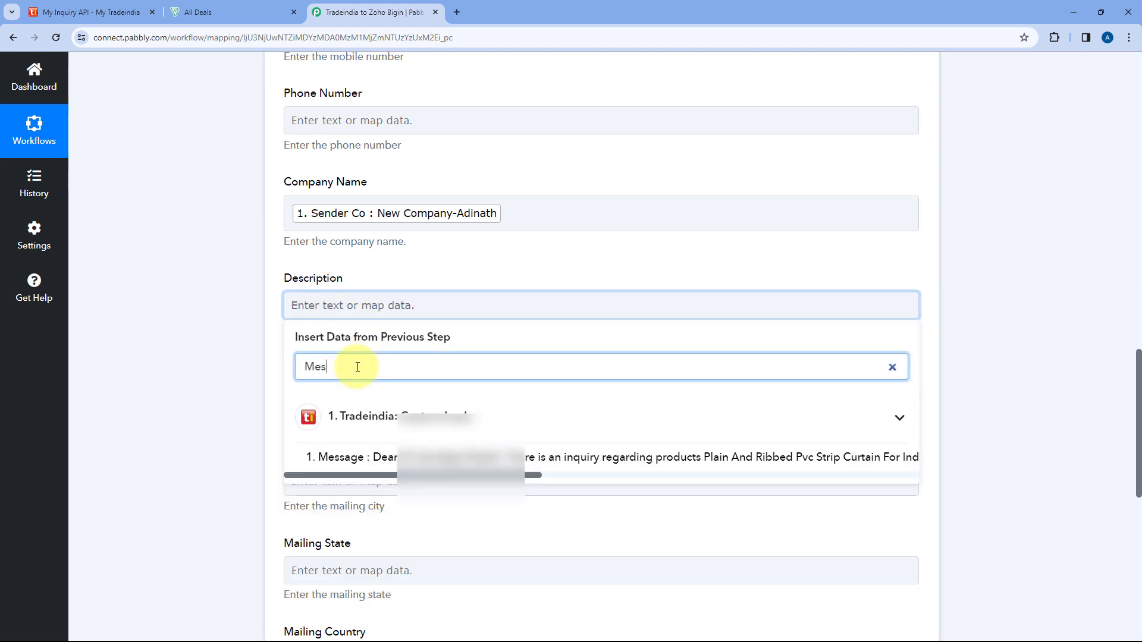
left_click(403, 454)
left_click(253, 322)
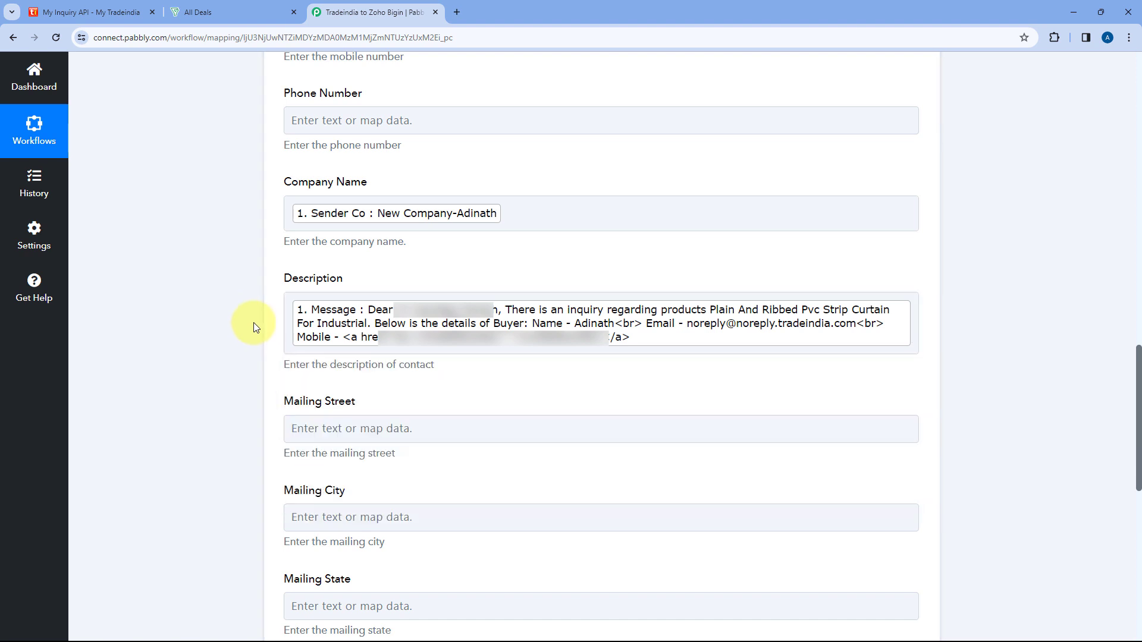
Map the Mailing City field to the Sender City from the Tradeindia lead, searching the data for "City".
scroll(254, 323, "down", 4)
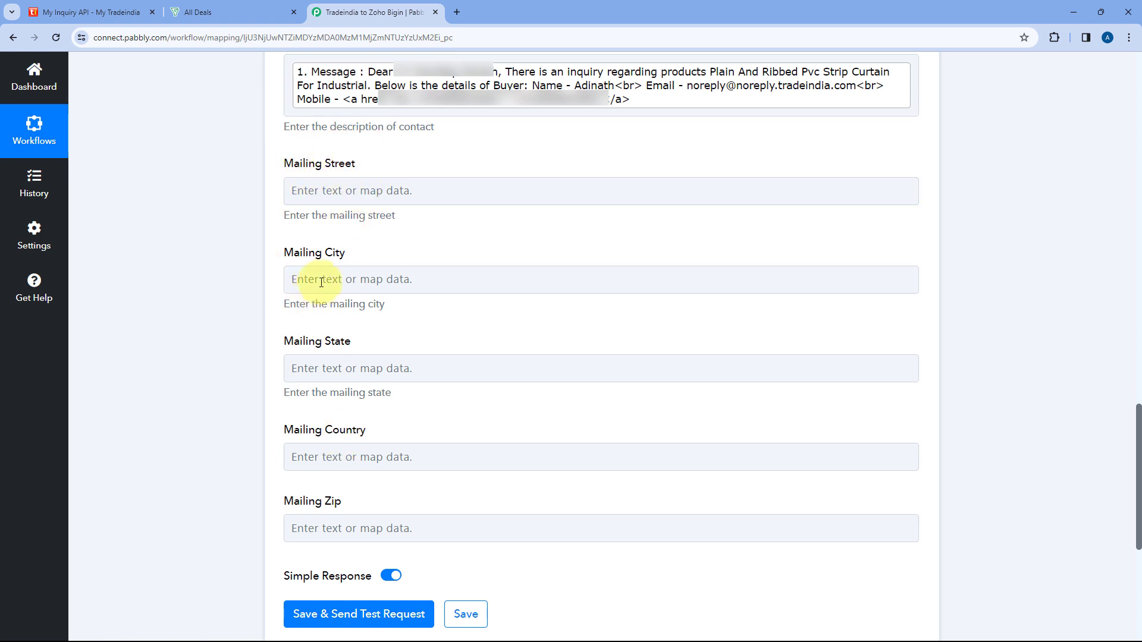
left_click(291, 277)
left_click(334, 334)
type("City")
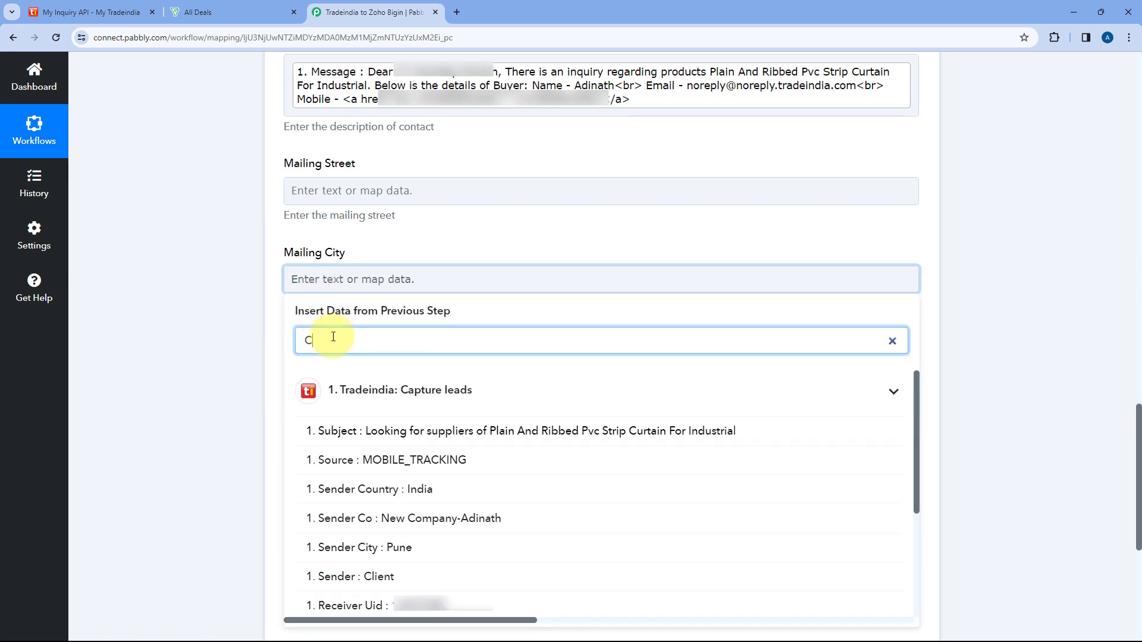
left_click(369, 432)
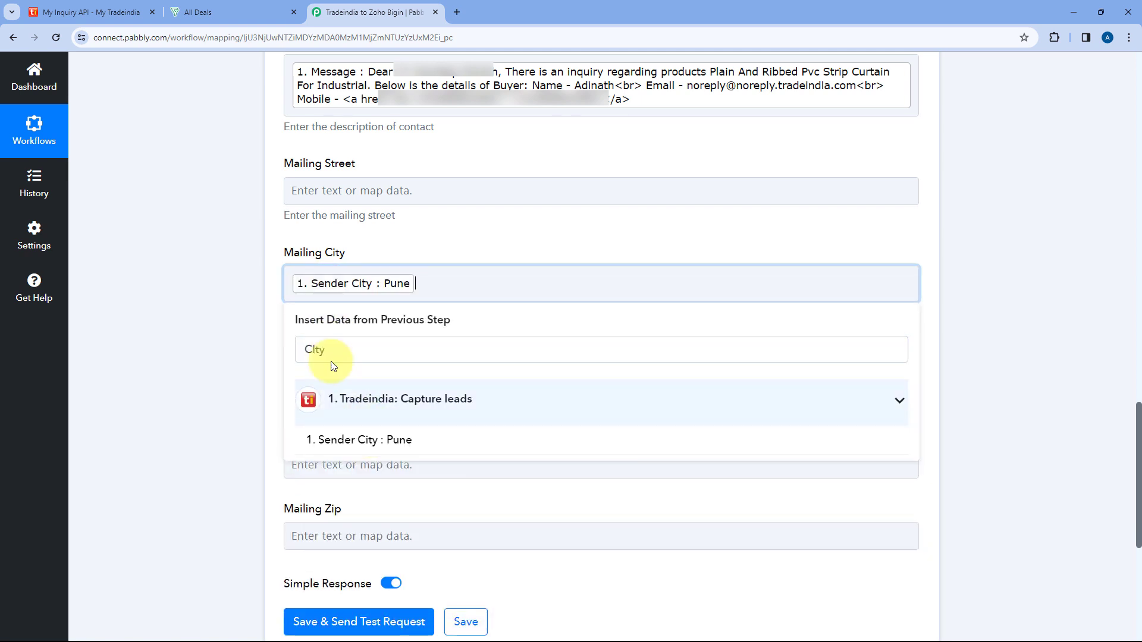
left_click(268, 316)
Map the Mailing State field to the Sender State from the Tradeindia lead, searching the data for "sta".
left_click(340, 377)
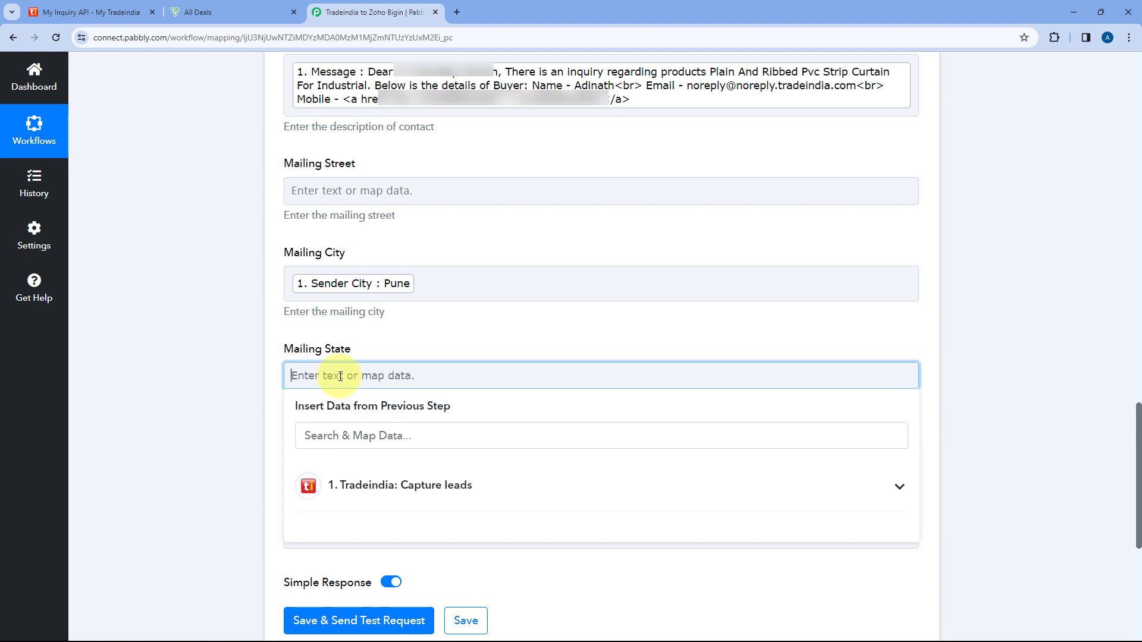
type("sta")
key("BackSpace")
key("BackSpace")
key("BackSpace")
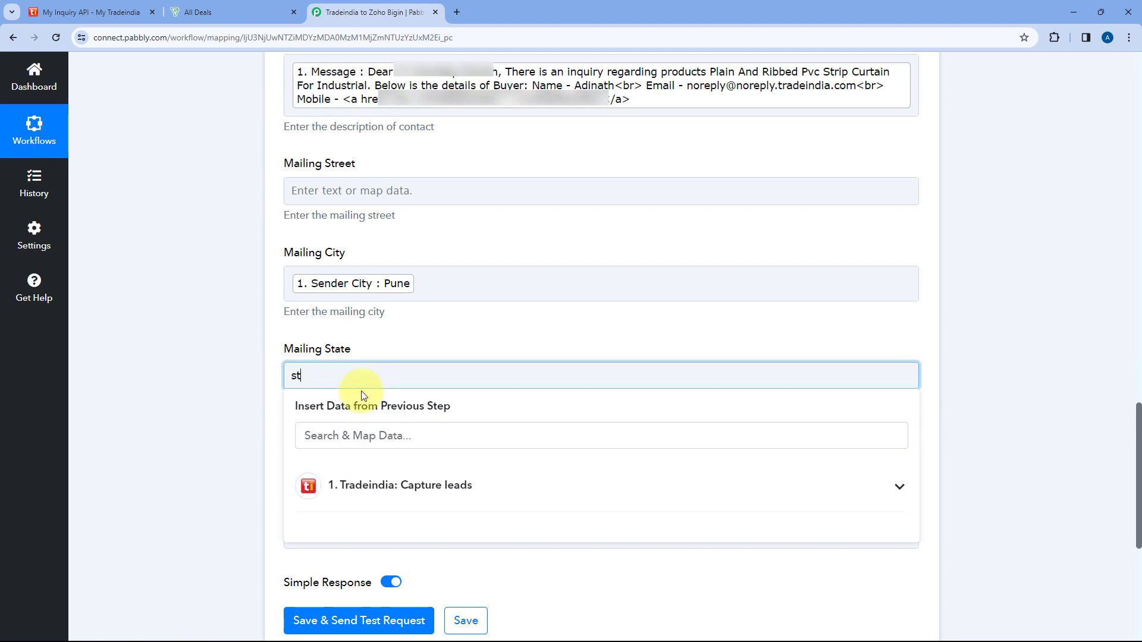
left_click(351, 432)
type("shtra")
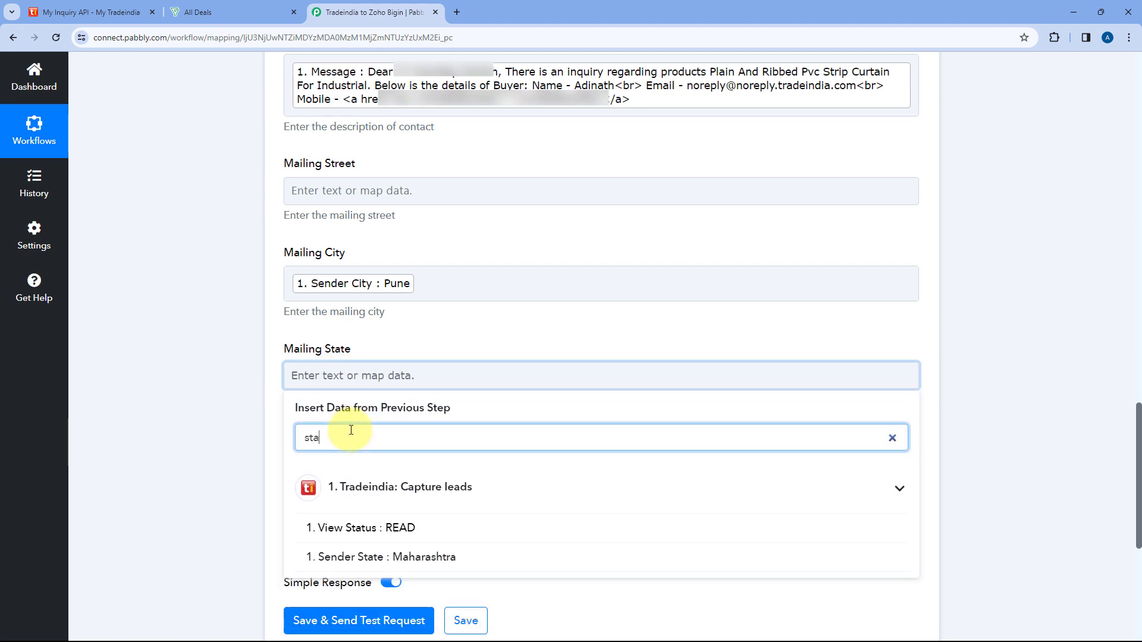
left_click(357, 554)
Map the Mailing Country field to the Sender Country from the Tradeindia lead, searching the data for "cou".
left_click(314, 475)
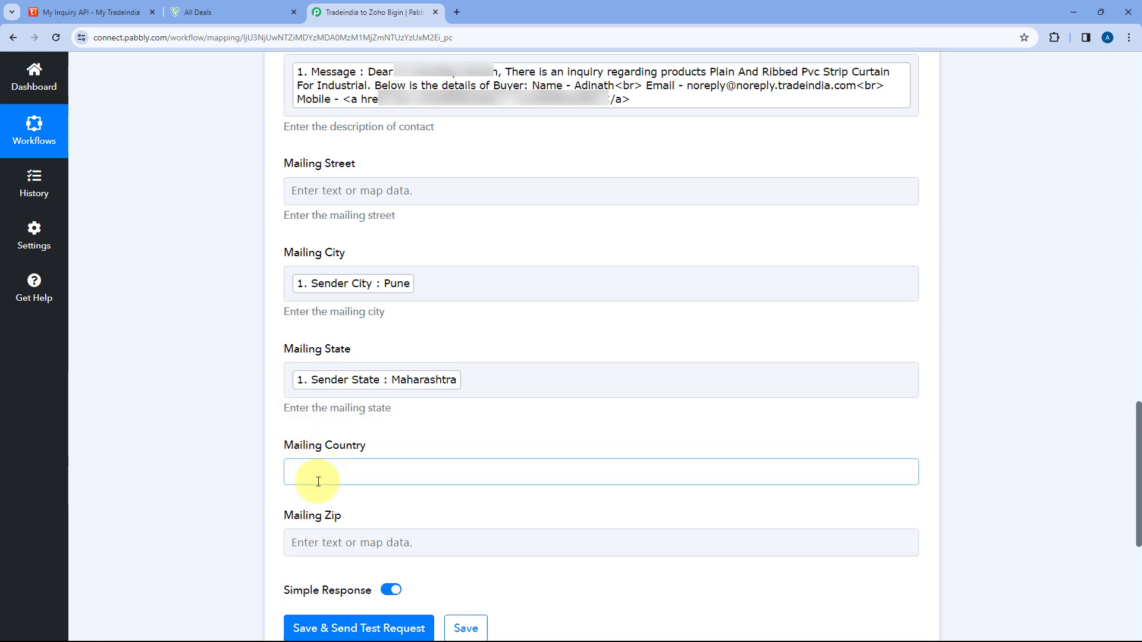
left_click(326, 534)
type("cou")
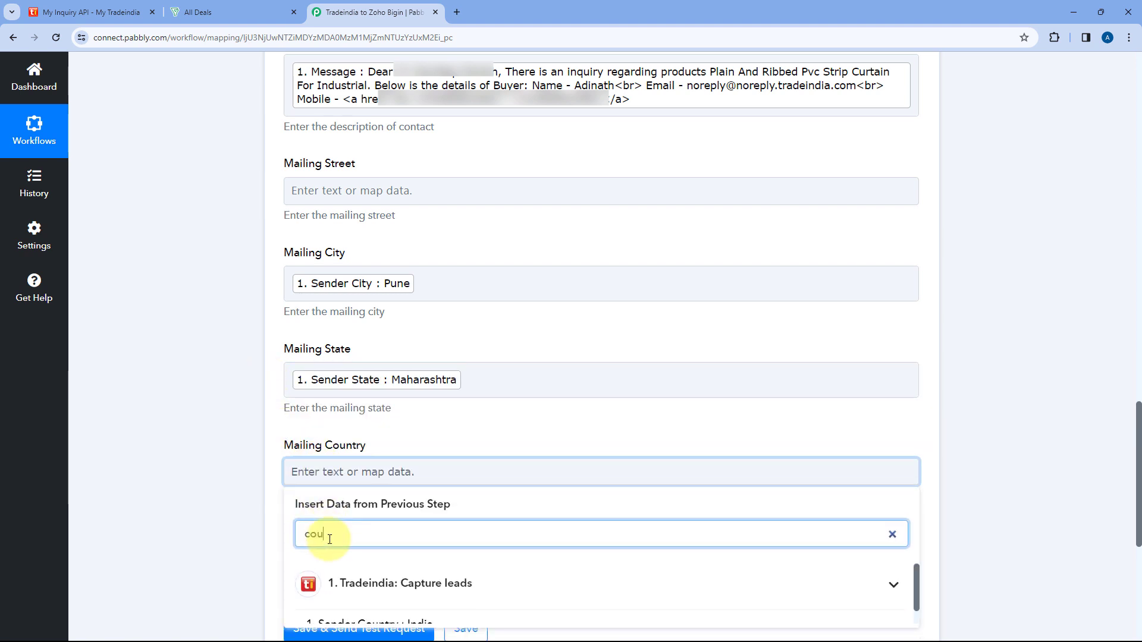
left_click(369, 605)
left_click(290, 432)
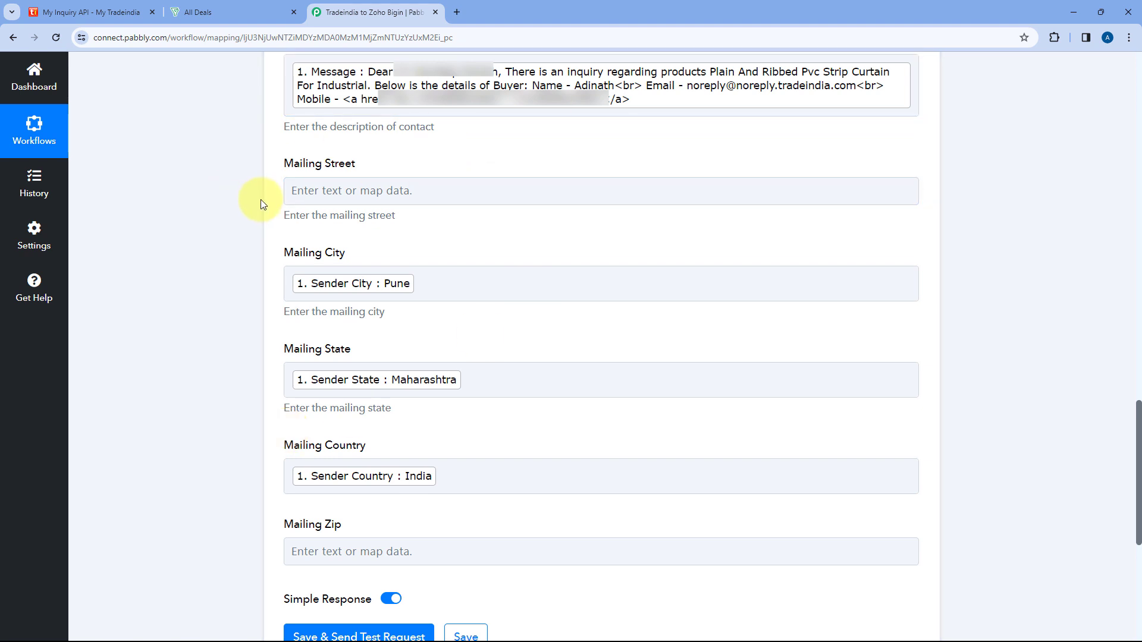
Save the Create Contact action, send a test request to Zoho Bigin, and review the response received.
scroll(256, 199, "down", 5)
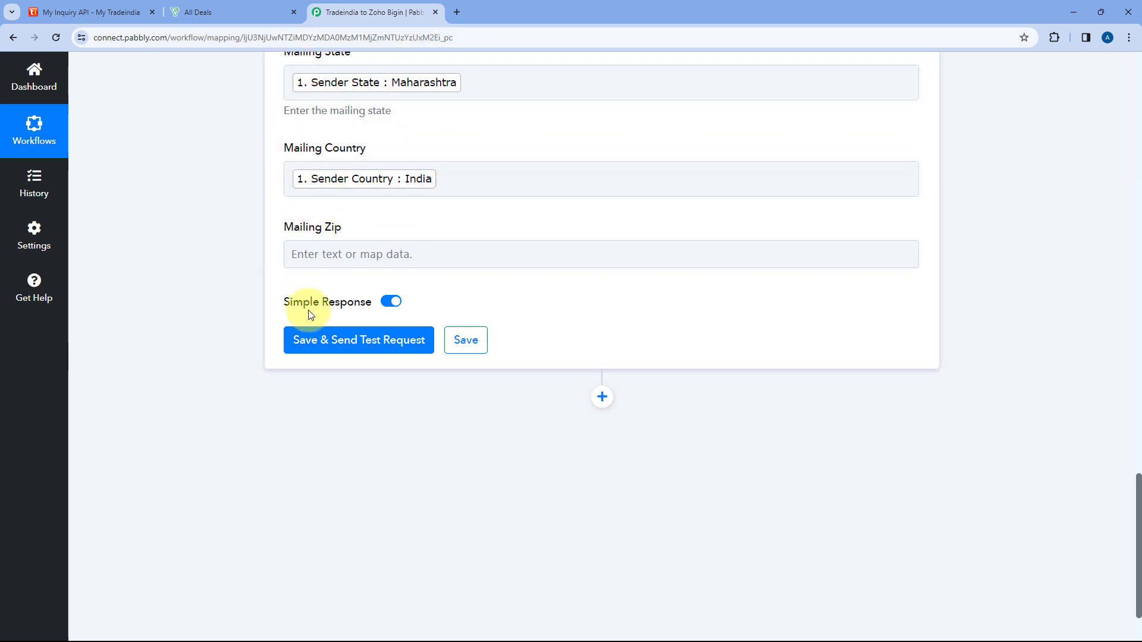
left_click(359, 340)
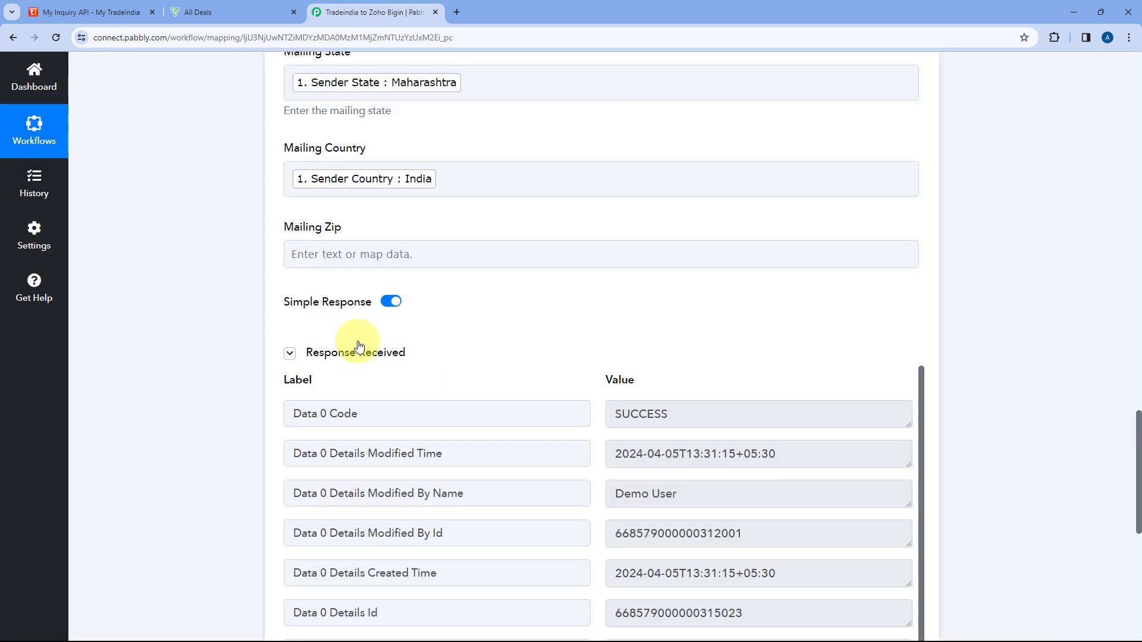
scroll(532, 351, "down", 2)
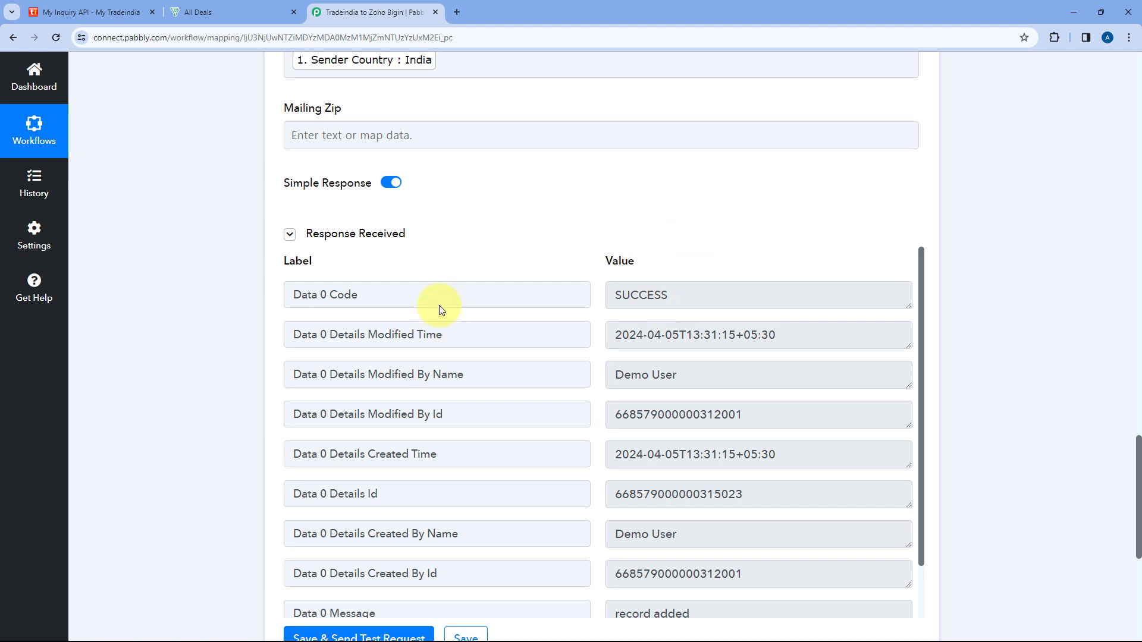
scroll(601, 172, "up", 2)
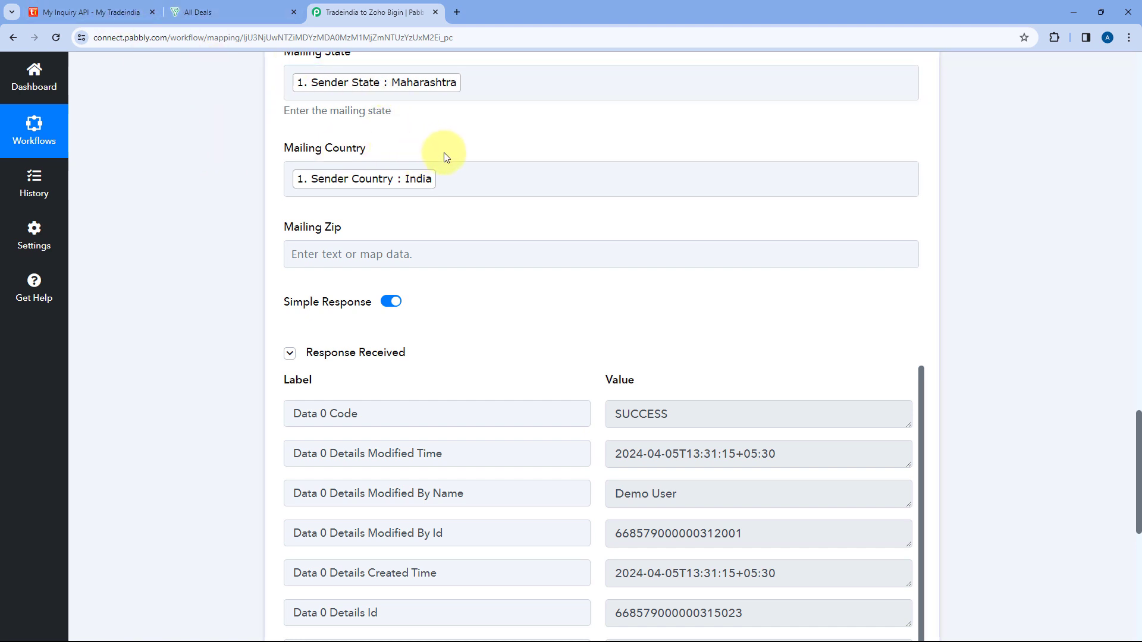
Switch to Zoho Bigin and open the newly added lead's record from the contacts list to check its details.
left_click(238, 8)
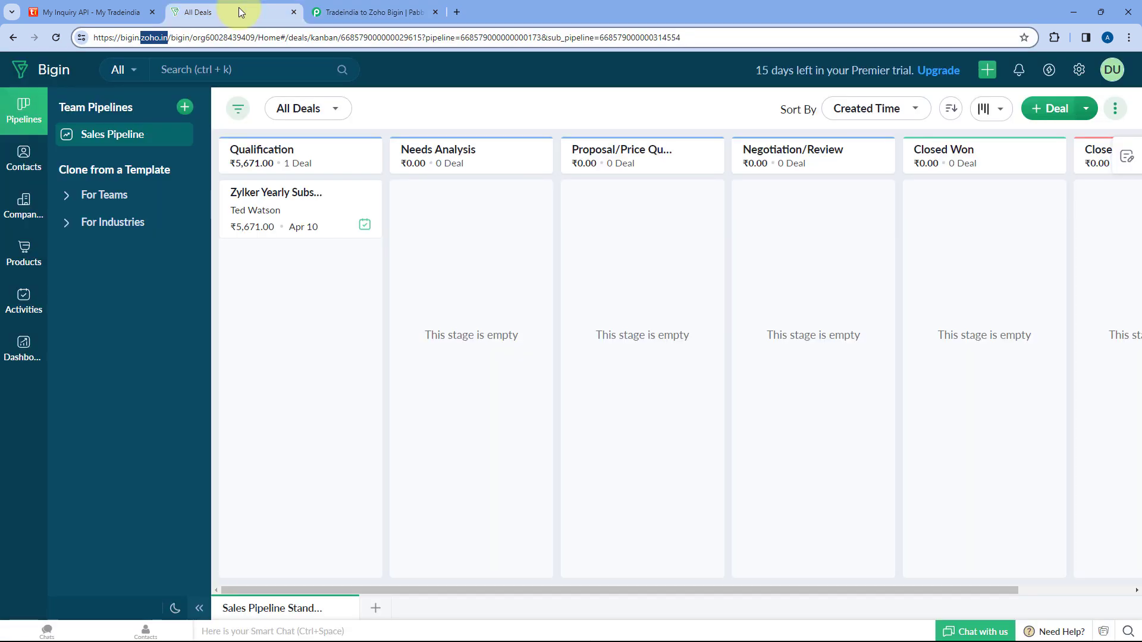
left_click(25, 155)
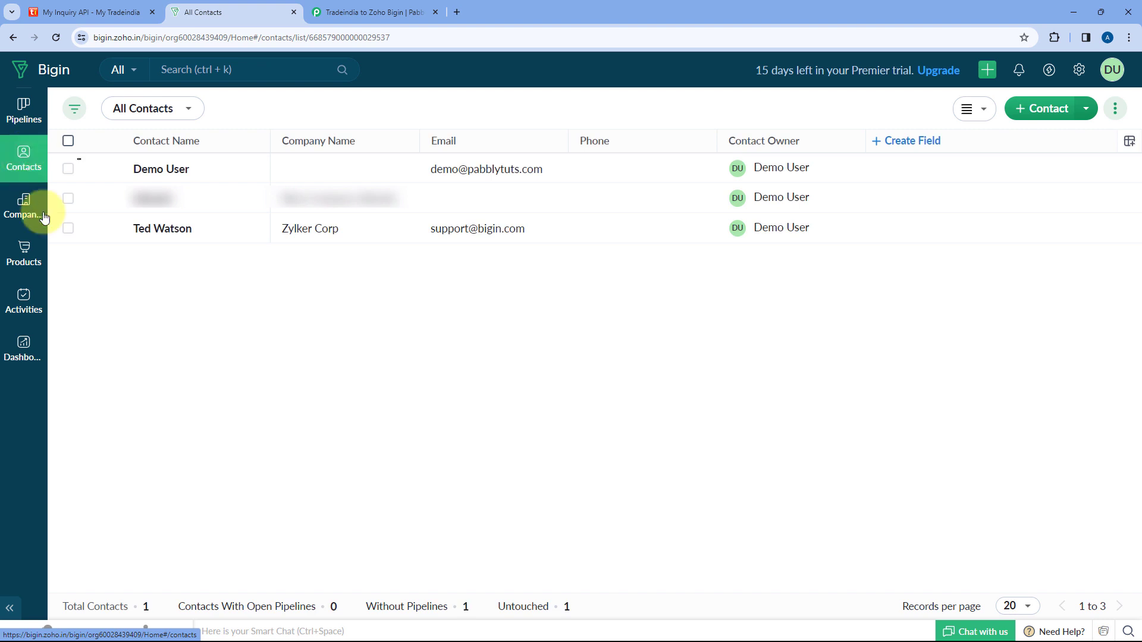
left_click(165, 202)
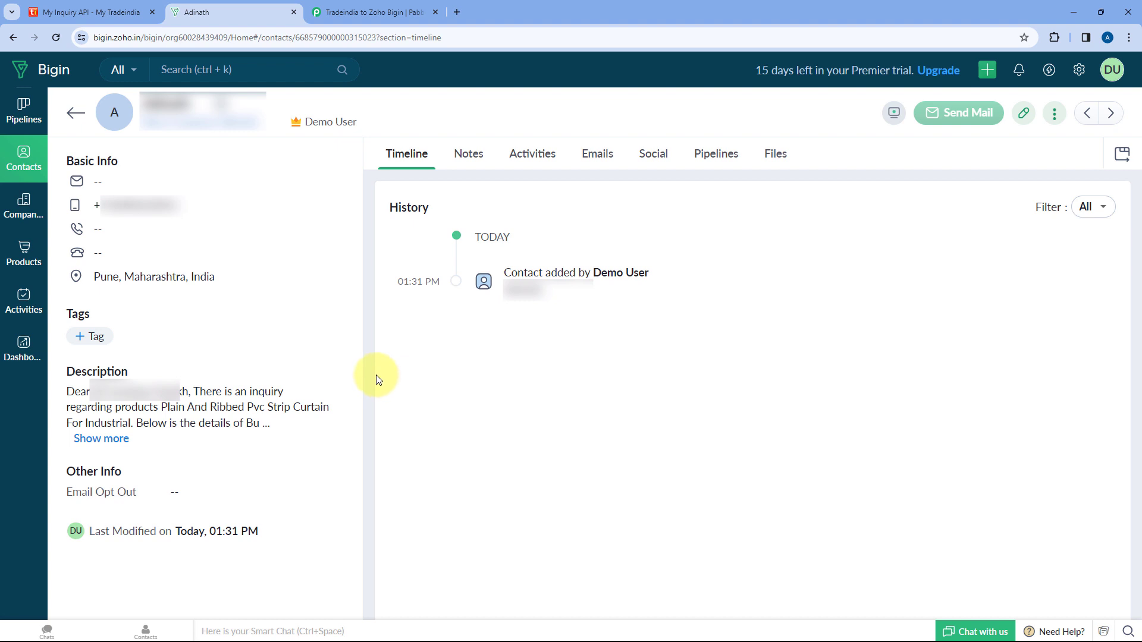
Switch back to Pabbly Connect and review the Tradeindia to Zoho Bigin workflow overview with the Create Contact step collapsed.
left_click(377, 11)
scroll(841, 247, "up", 5)
scroll(863, 267, "up", 15)
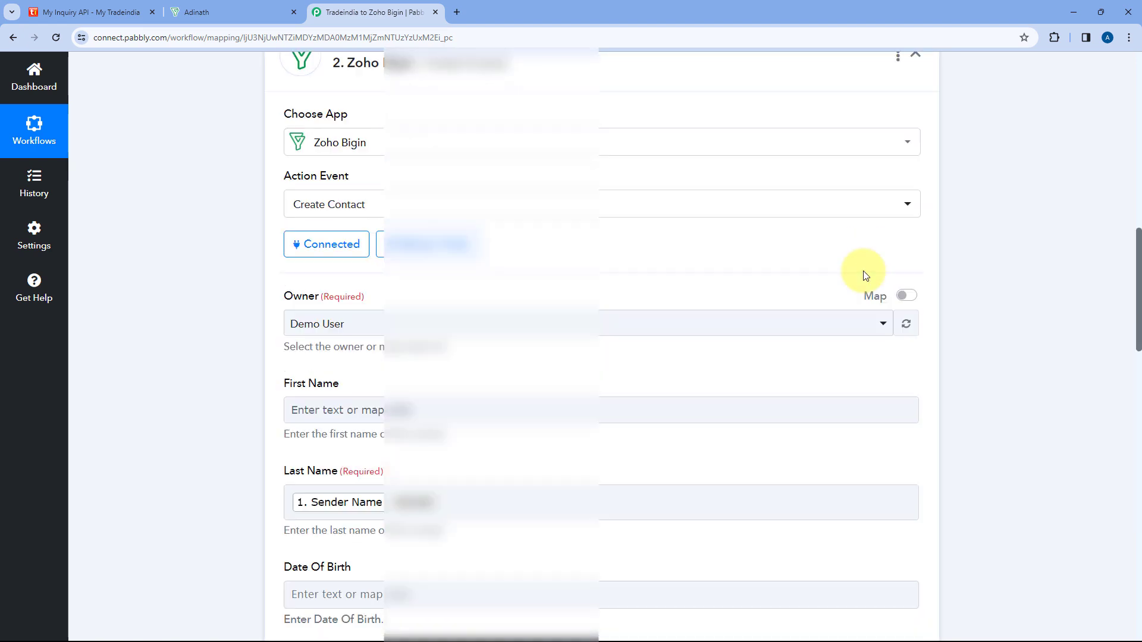
scroll(685, 227, "up", 2)
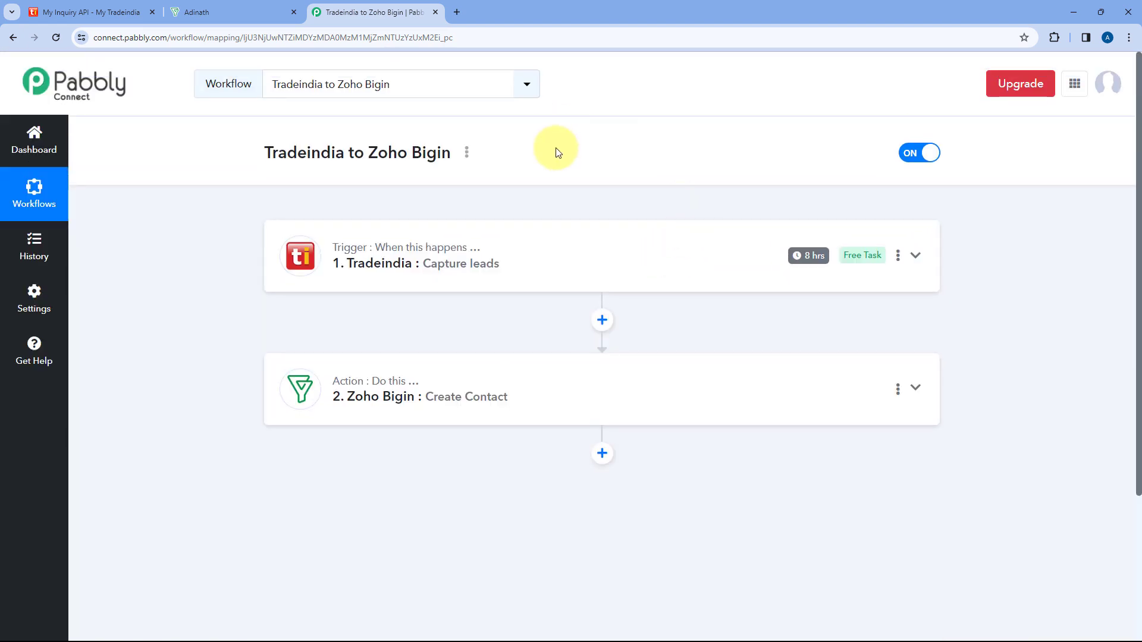